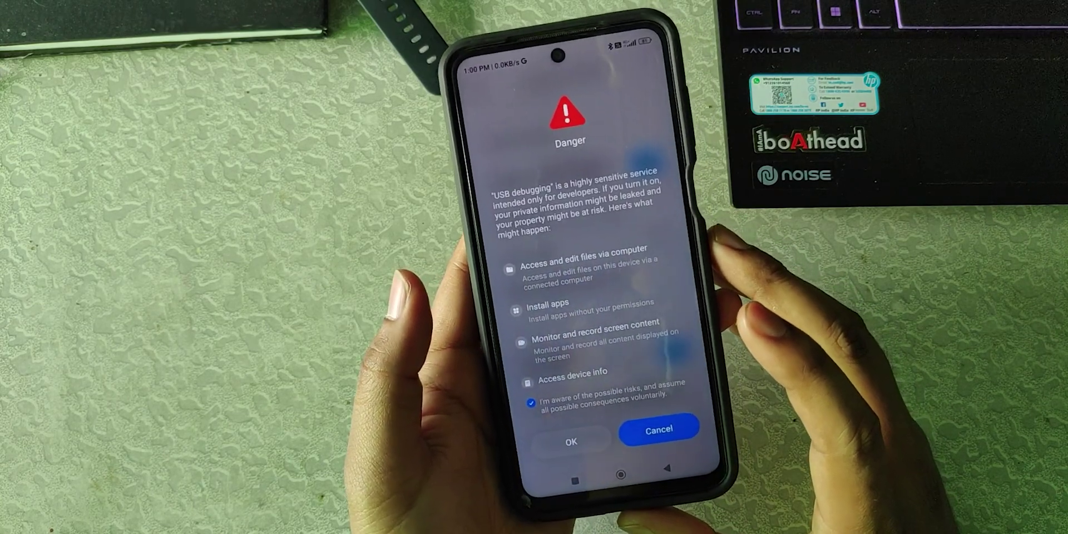
Step: Accept the risk warning to enable USB debugging on the phone
left_click(665, 406)
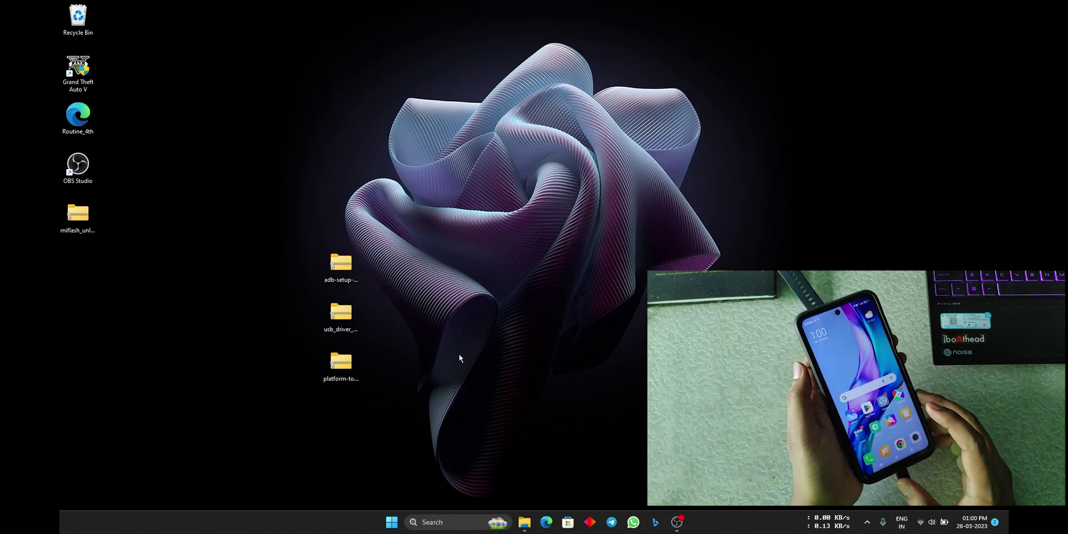
key("super+s")
type("cmd")
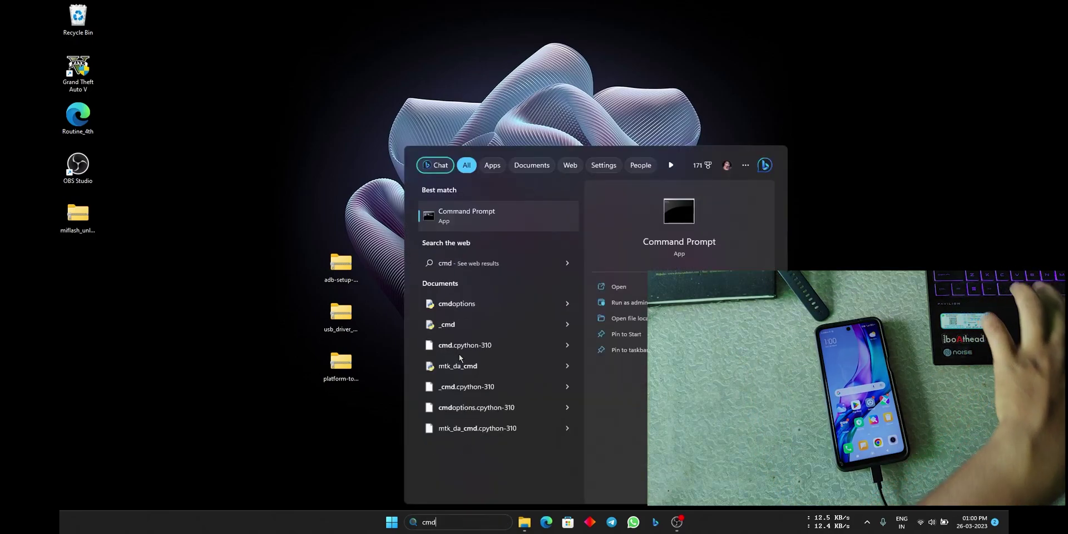
key("Return")
type("adb d")
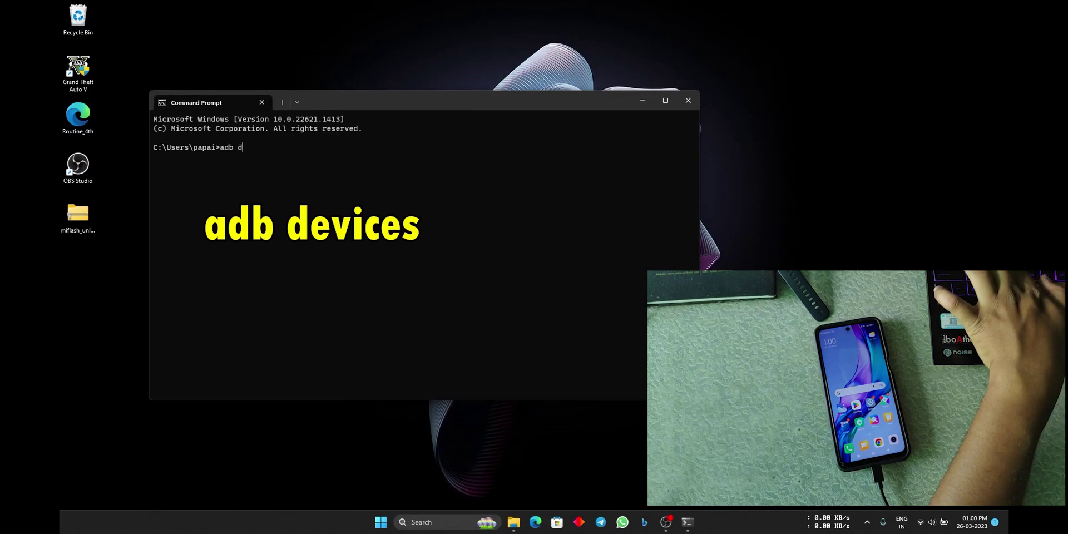
type("evices")
key("Return")
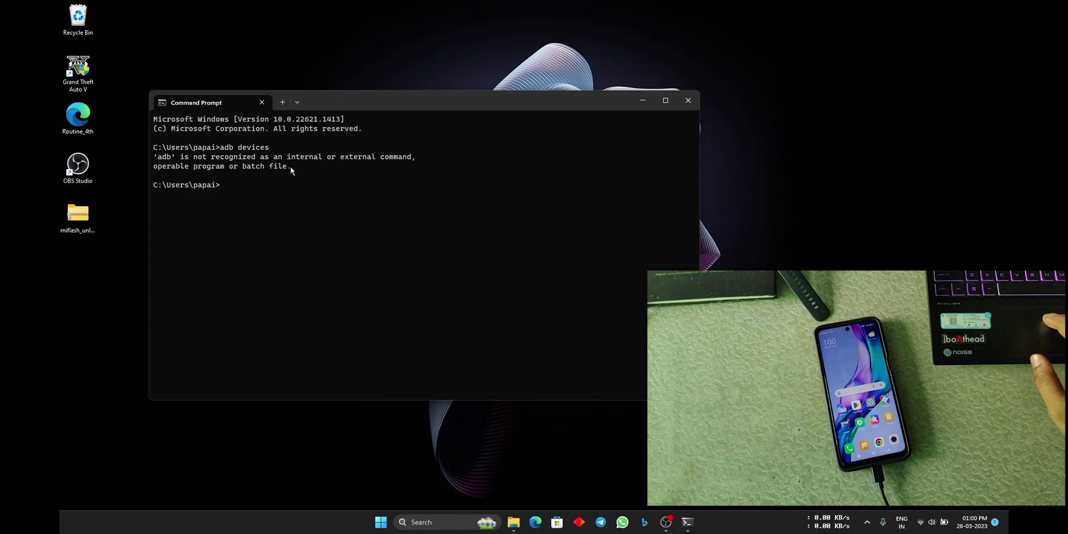
left_click(689, 100)
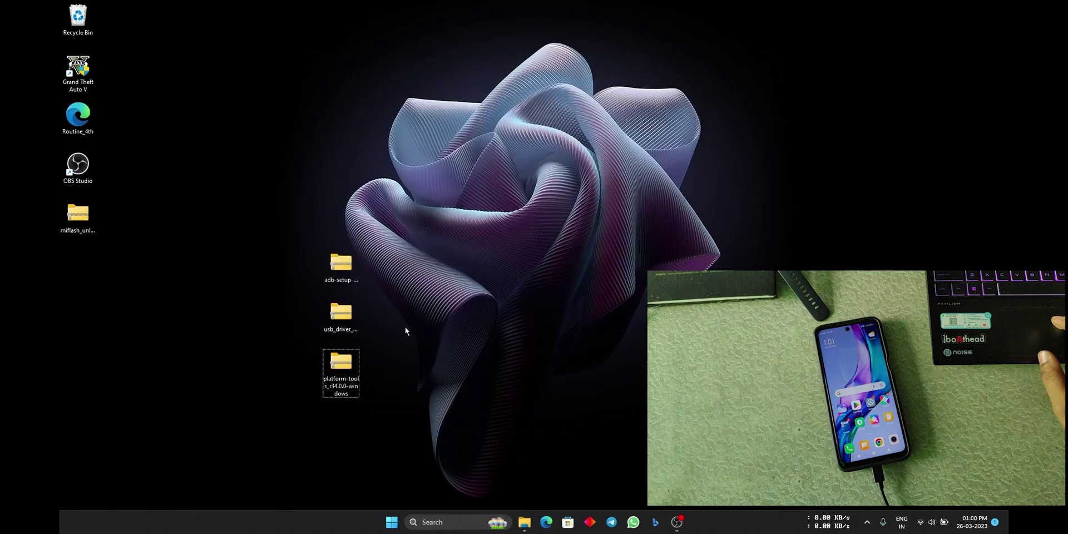
Step: Extract the platform-tools_r34.0.0-windows zip onto the desktop and open the new platform-tools folder
left_click(341, 267)
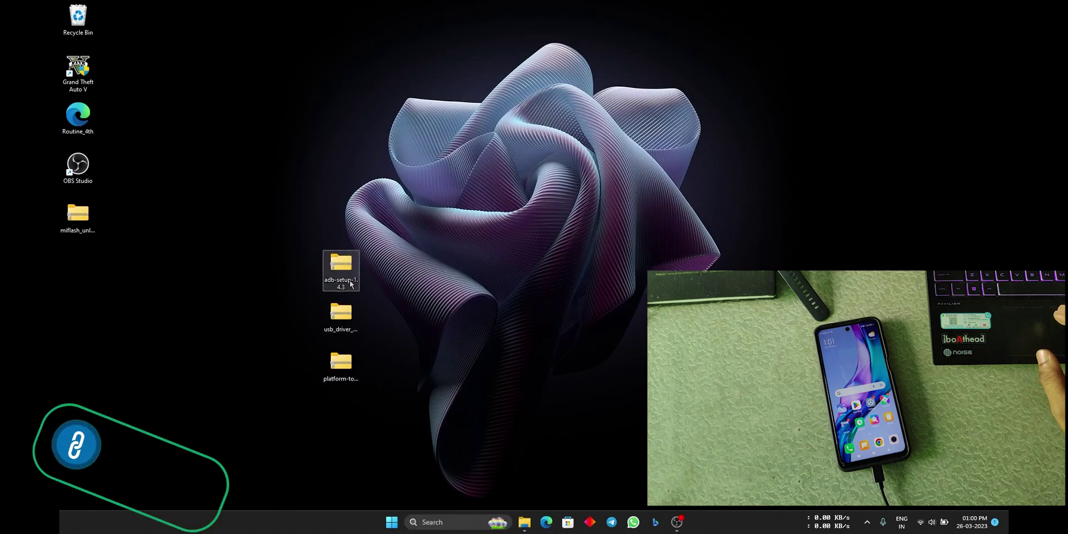
left_click(340, 312)
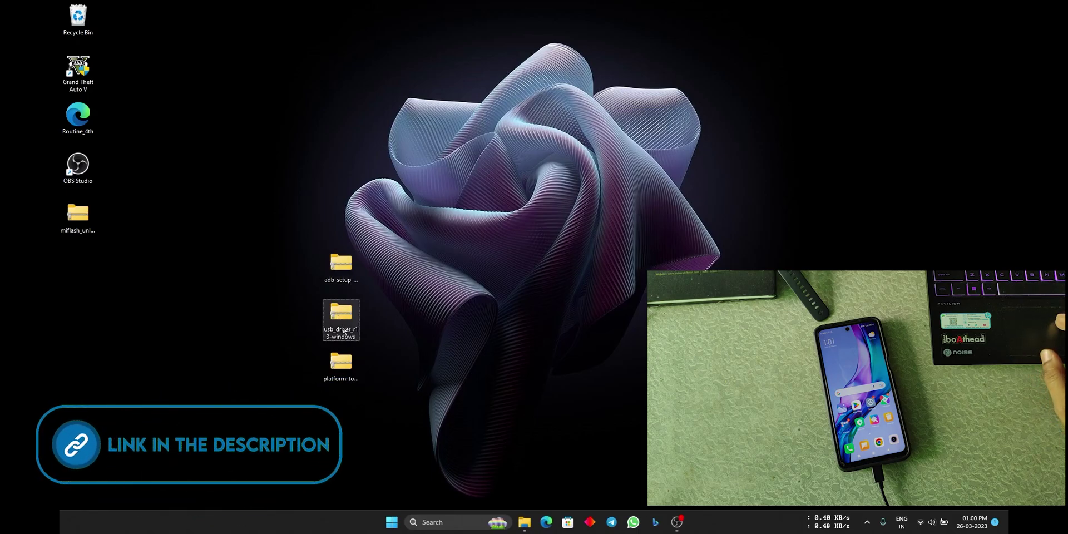
left_click(349, 376)
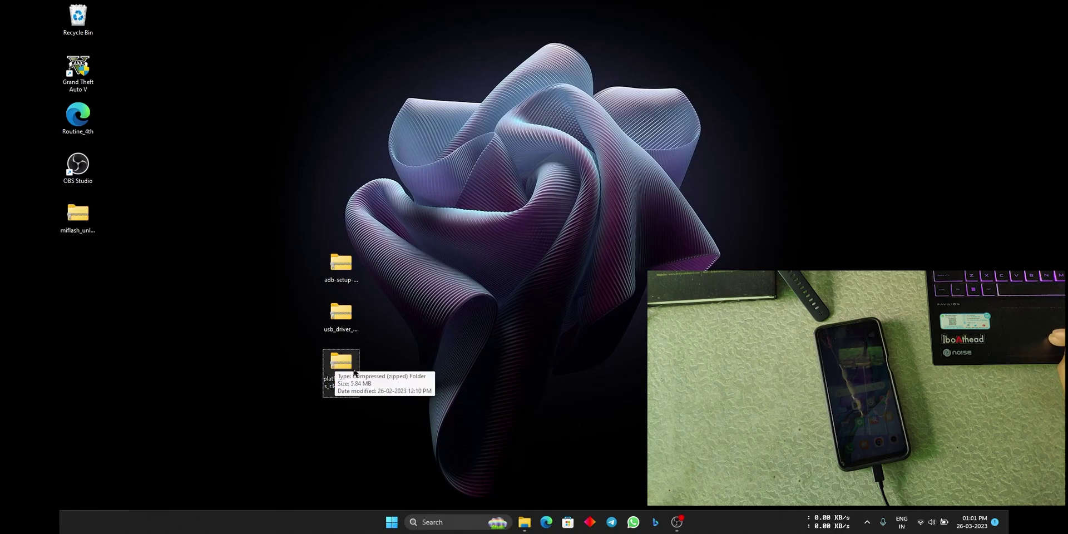
right_click(325, 374)
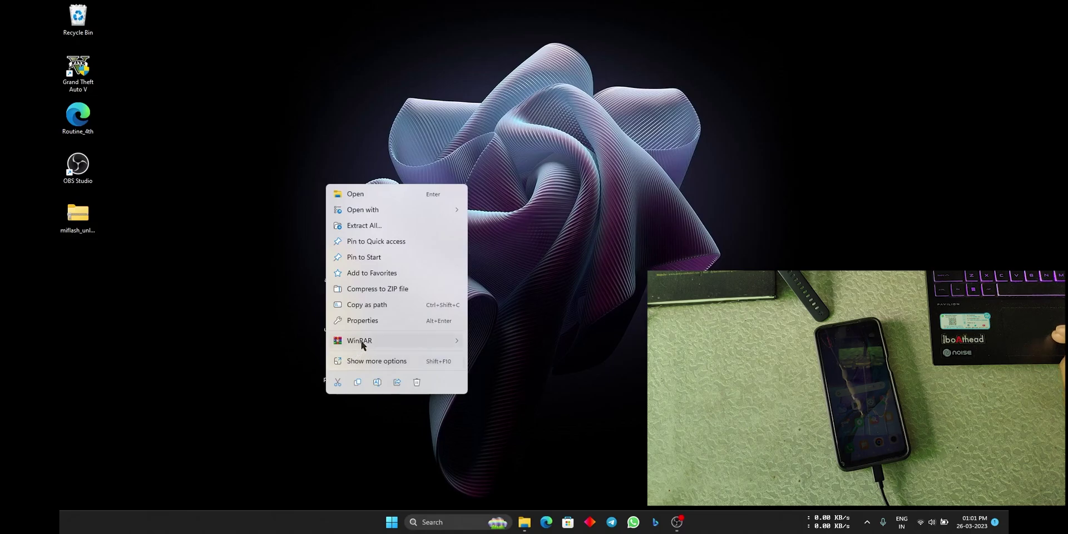
mouse_move(361, 342)
left_click(498, 387)
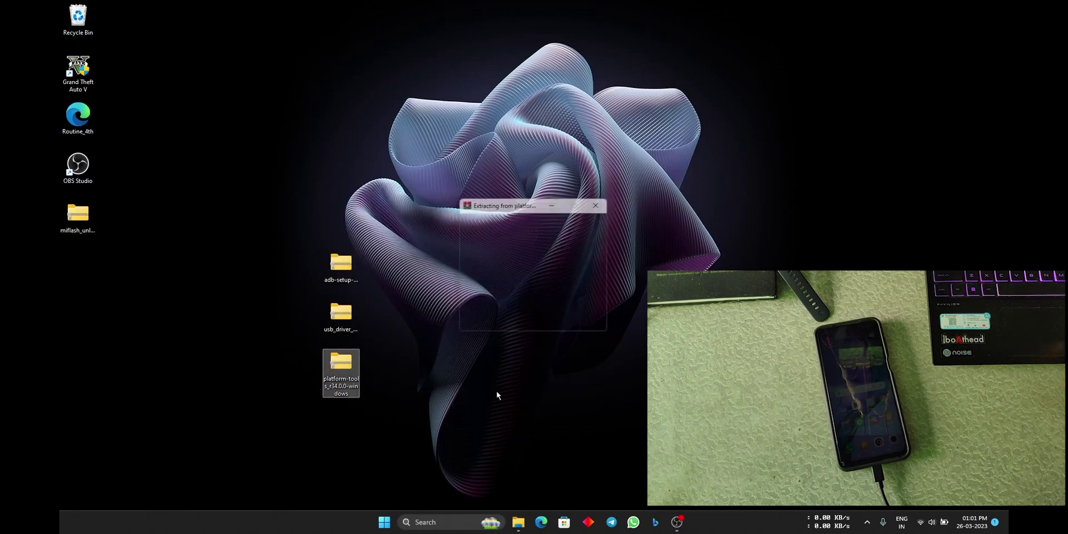
left_click_drag(78, 266, 417, 276)
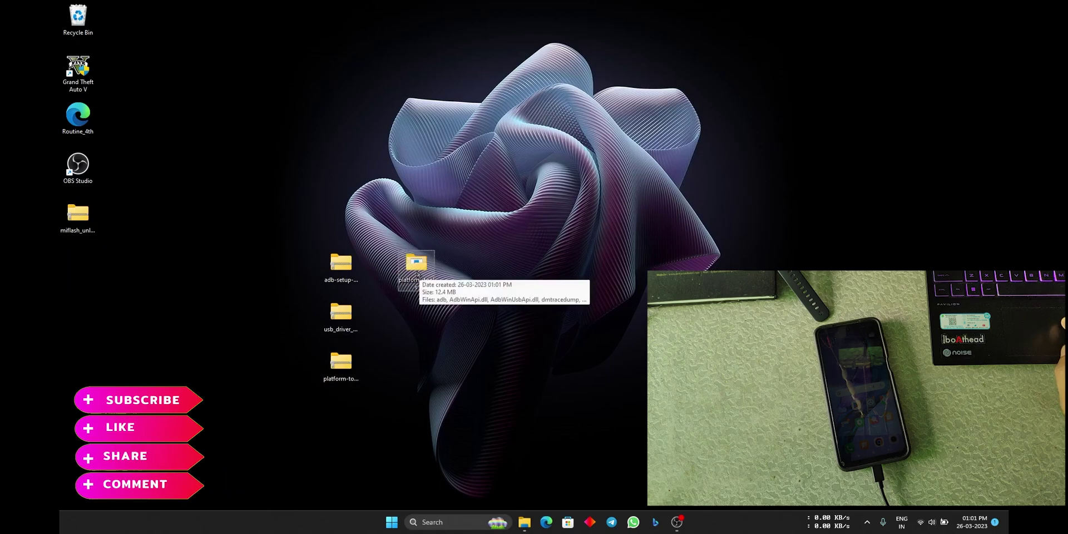
double_click(418, 274)
Step: From a cmd console in platform-tools, run adb devices to confirm the phone is attached, then close it
left_click(483, 55)
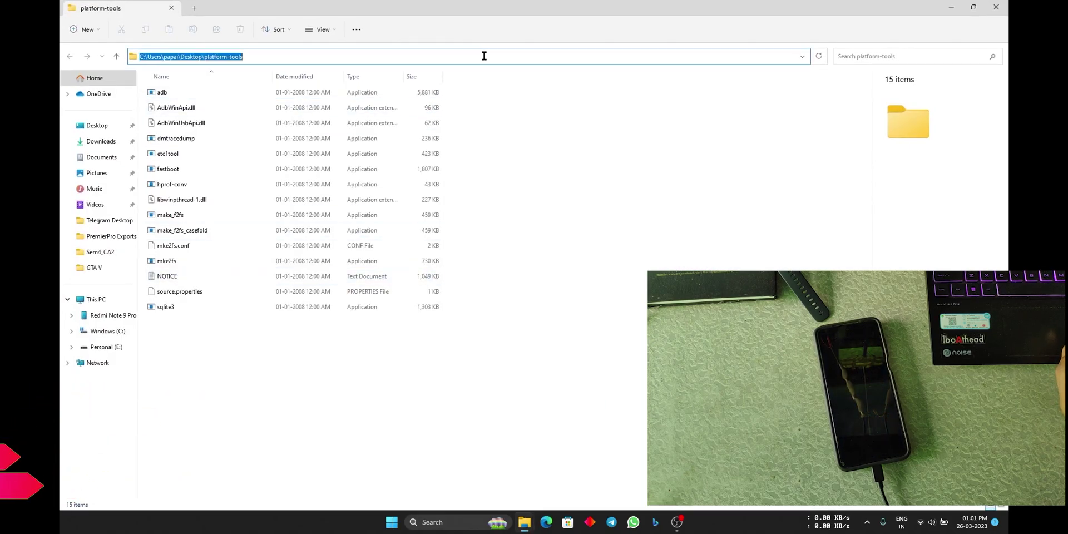
type("cmd")
key("Return")
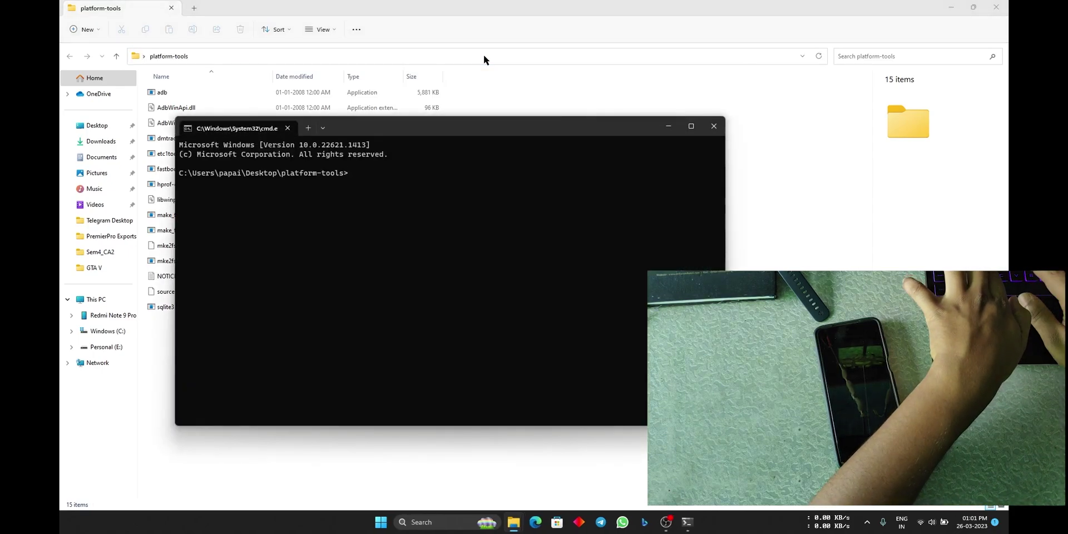
type("adb devices")
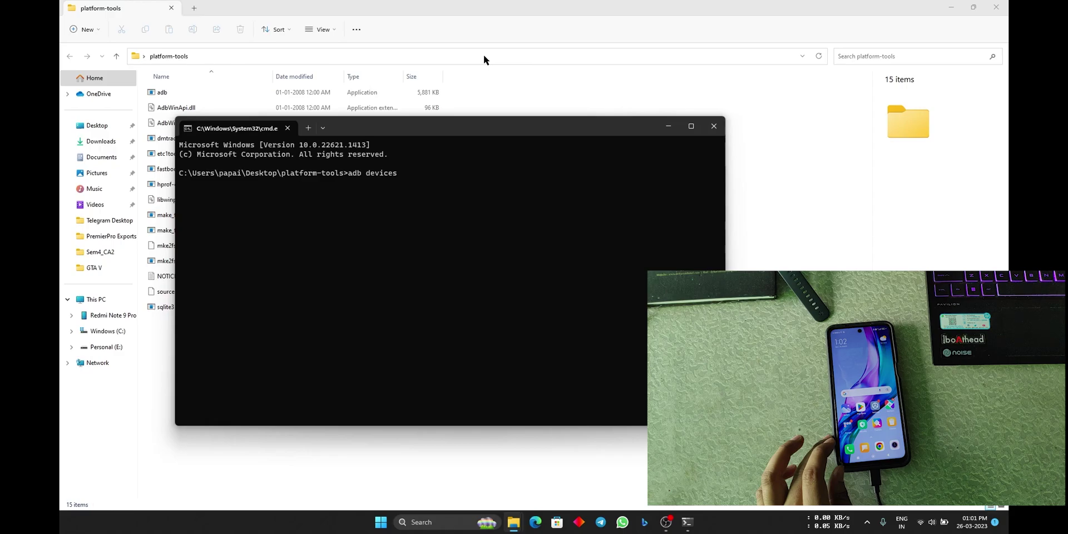
key("Return")
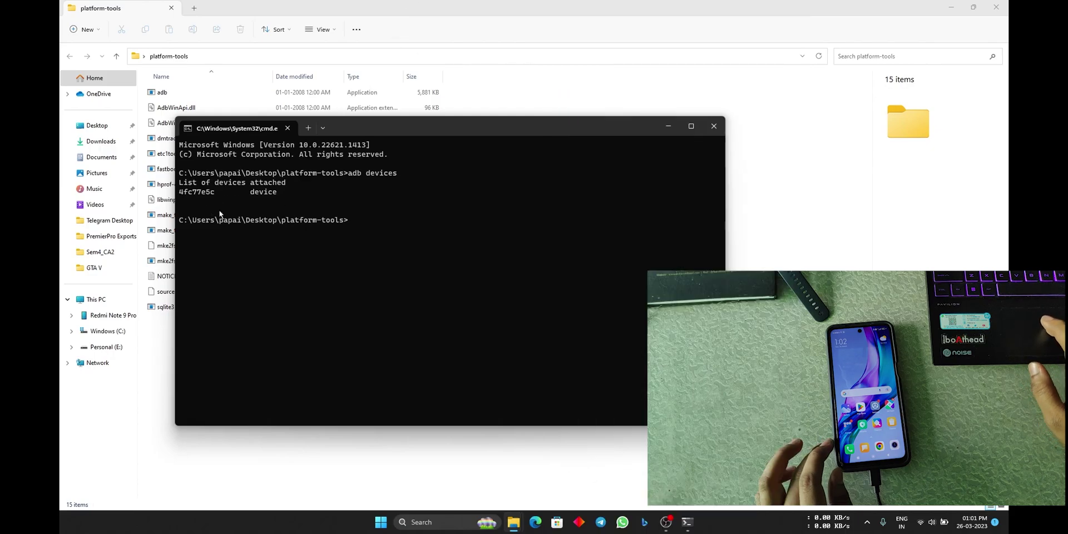
left_click(714, 125)
key("super+d")
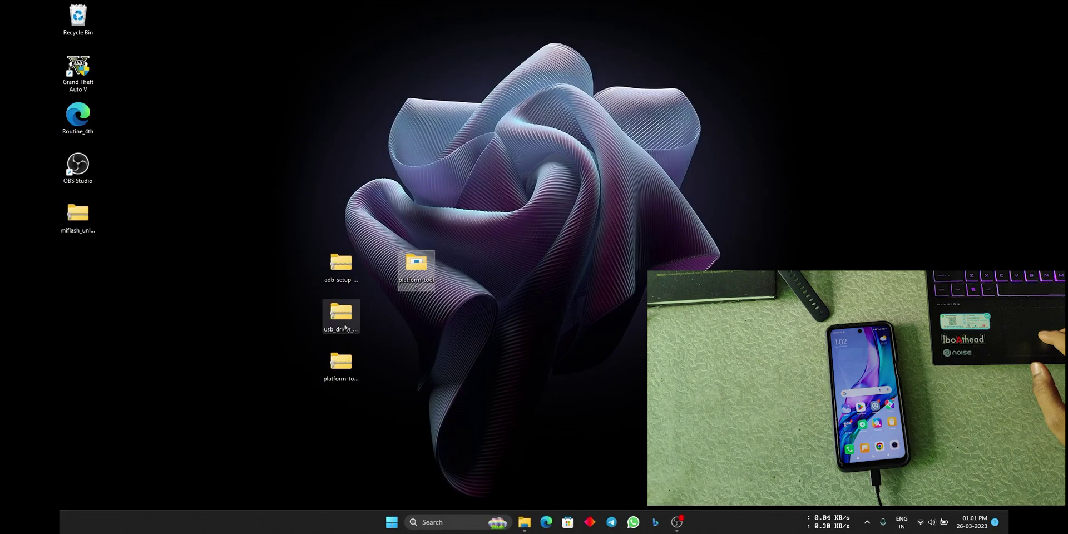
Step: Extract the adb-setup zip and place the adb-setup-1.4.3 installer beside platform-tools
right_click(339, 265)
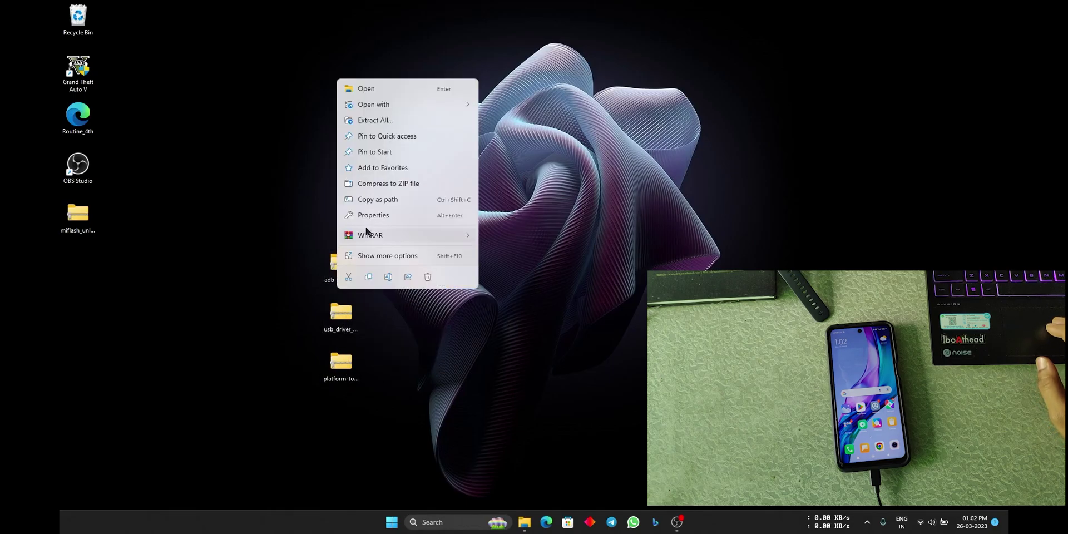
mouse_move(367, 234)
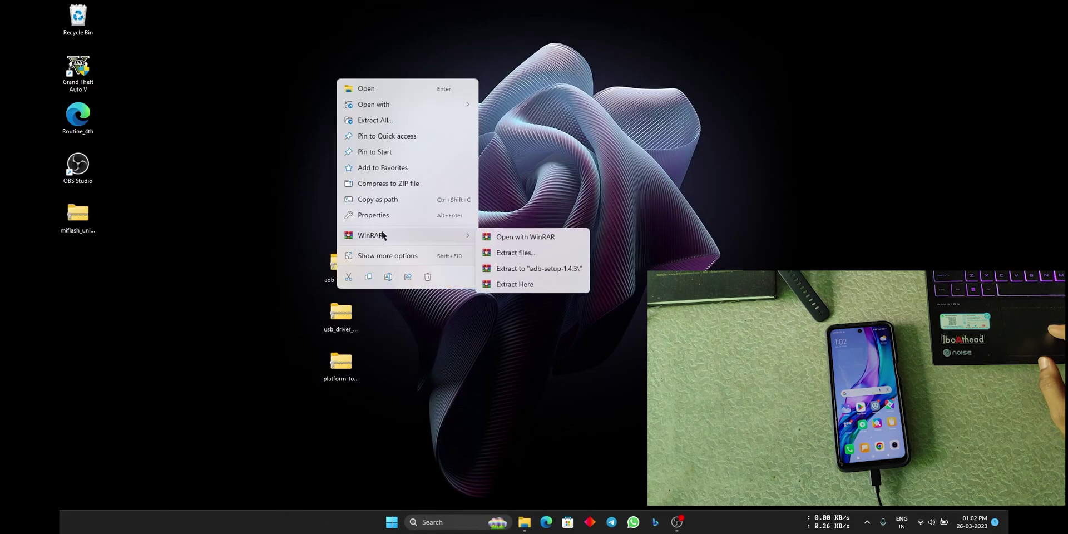
left_click(508, 285)
left_click_drag(78, 267, 425, 332)
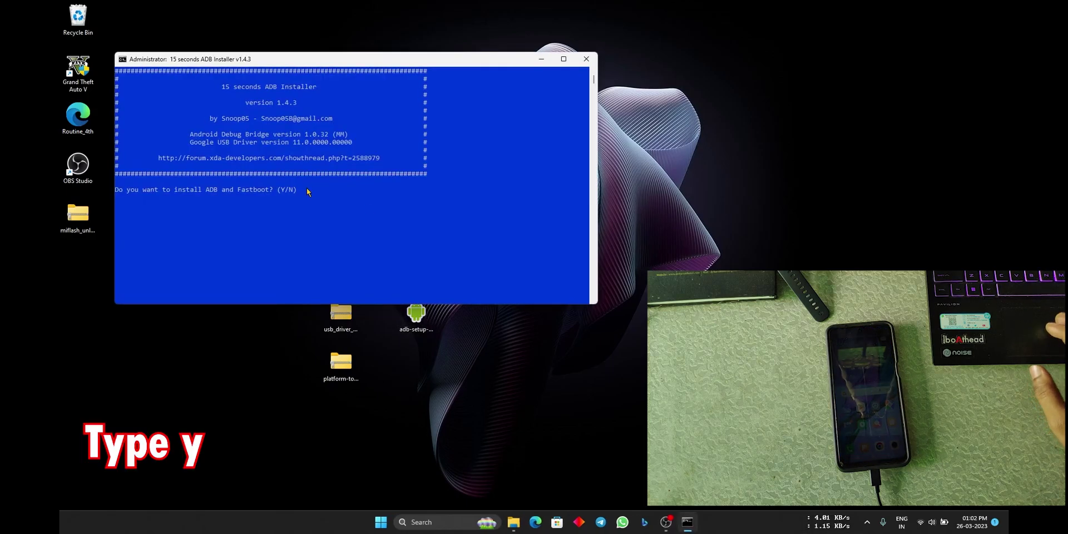
Step: Answer y to install ADB and Fastboot system-wide, then cancel the device driver wizard
type("y")
key("Return")
type("y")
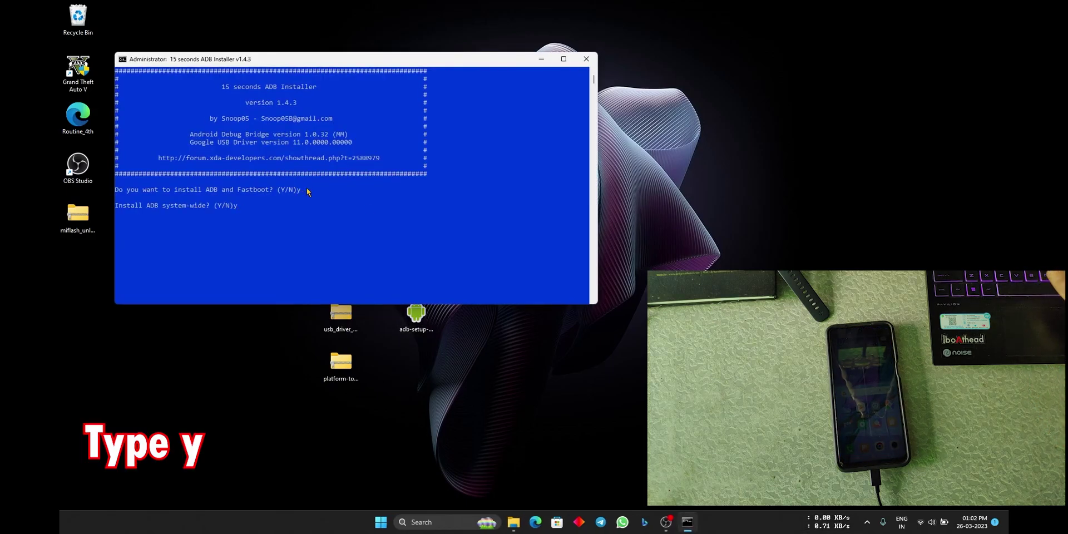
key("Return")
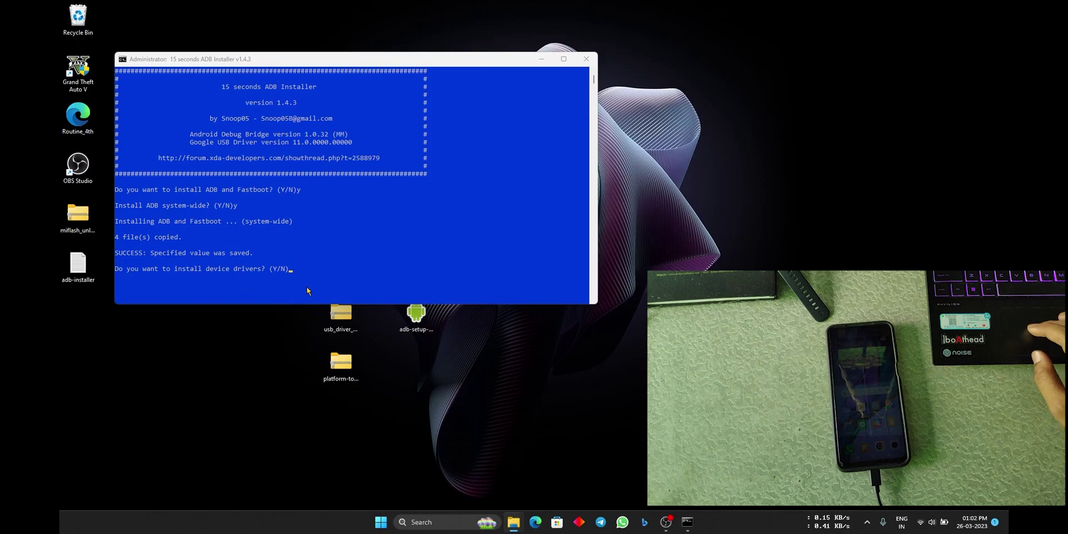
left_click(321, 282)
key("Return")
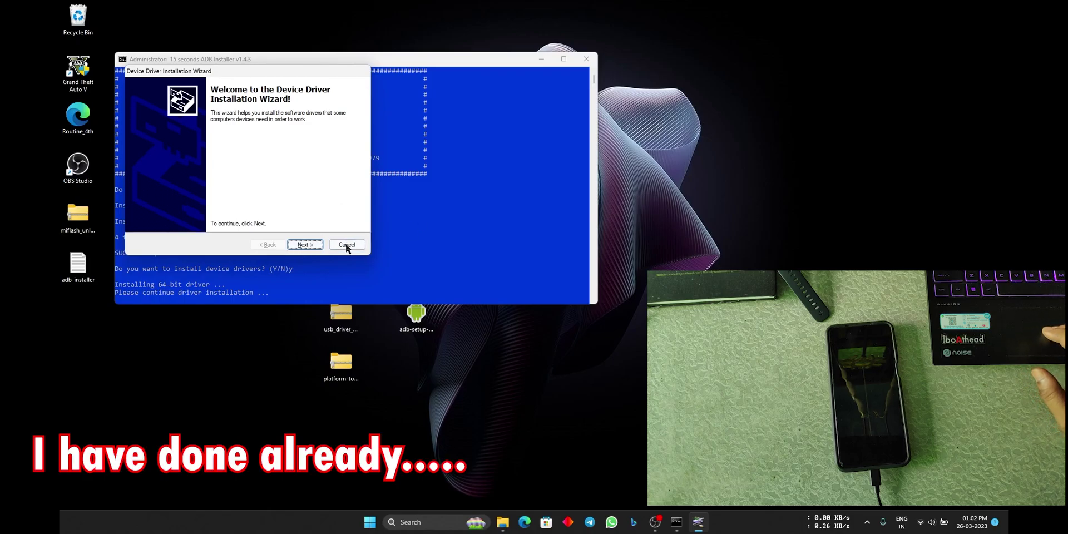
left_click(346, 244)
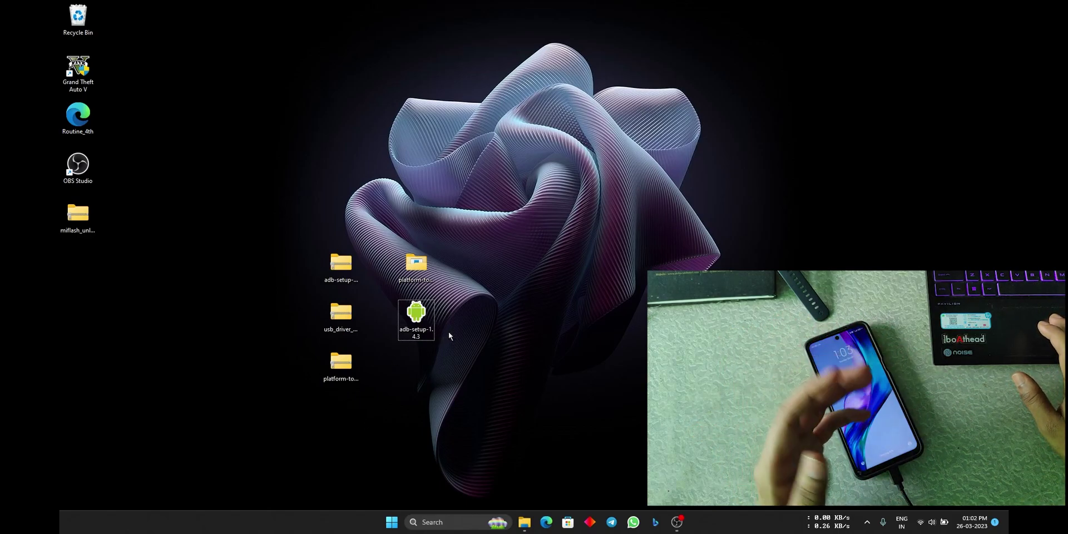
Step: In the maximised platform-tools window, run adb reboot bootloader to put the phone into fastboot mode
double_click(417, 264)
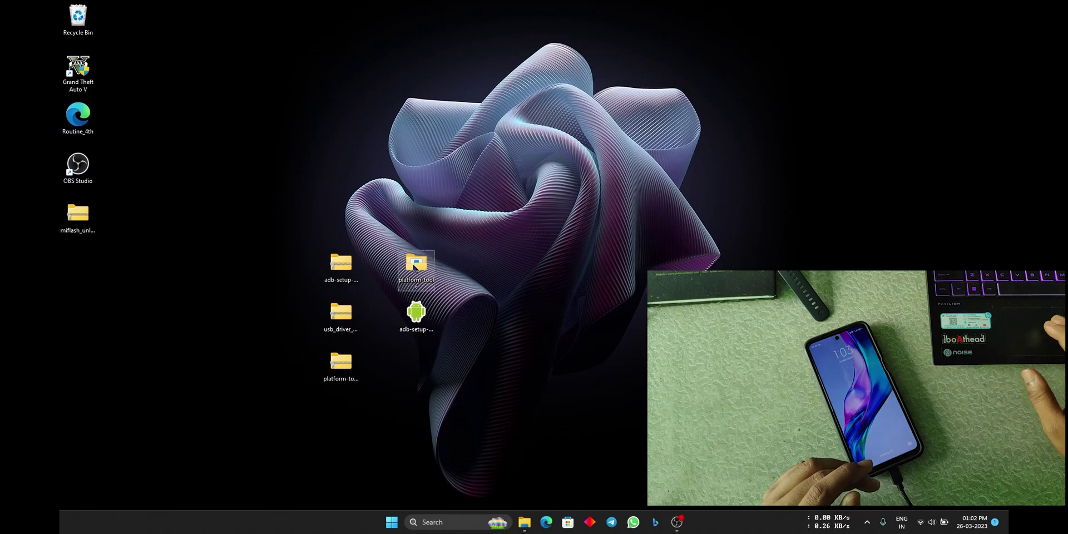
double_click(636, 115)
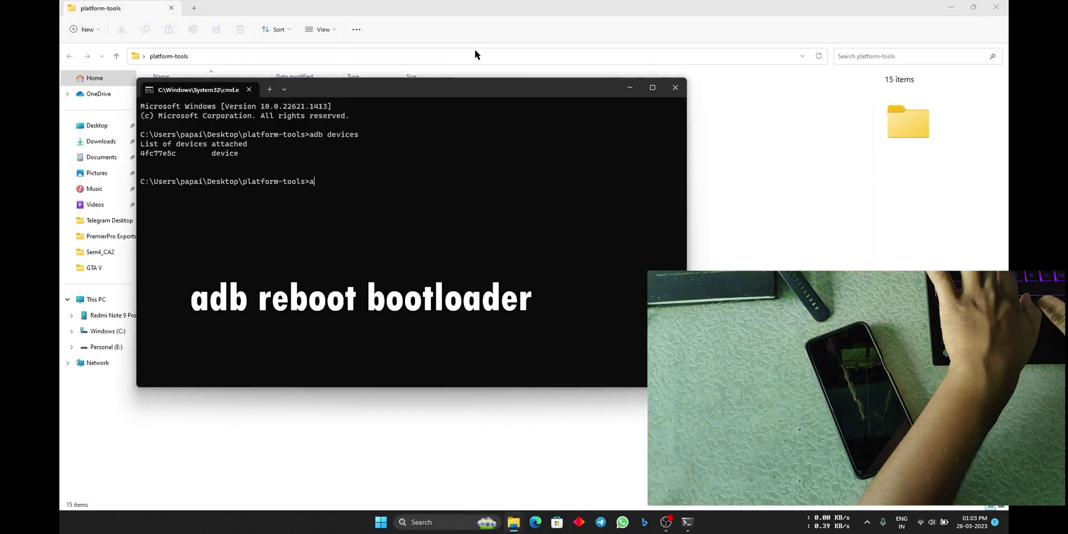
type("adb reboot bootloader")
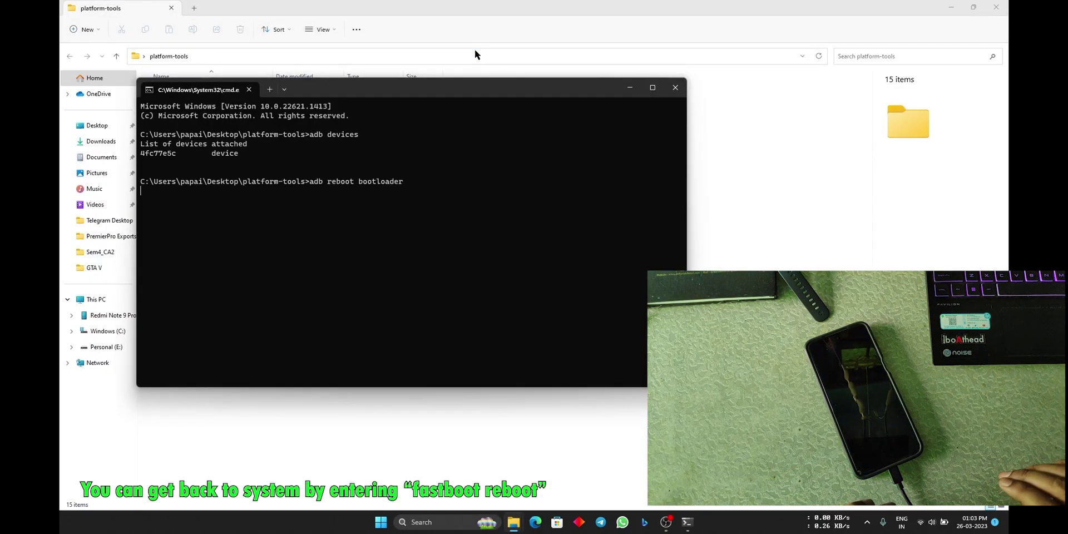
key("Return")
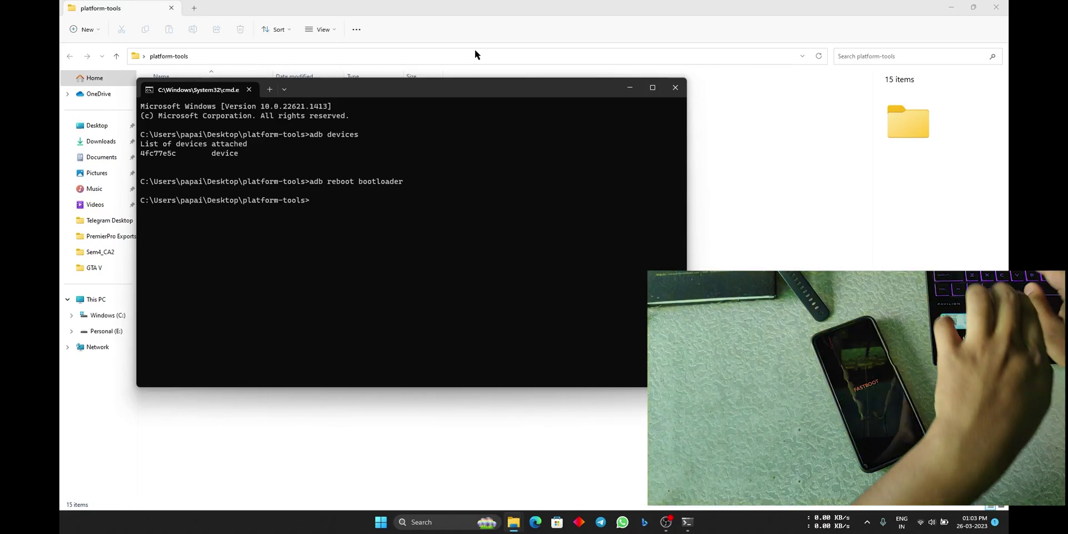
Step: Run fastboot devices, which lists no device, then close the console
type("fastboot devices")
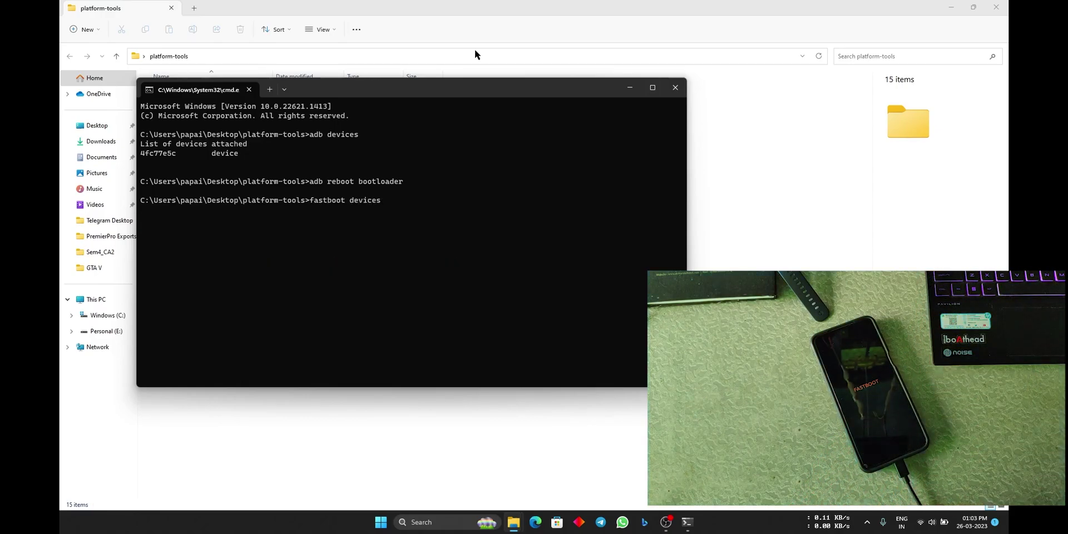
key("Return")
left_click_drag(424, 91, 670, 151)
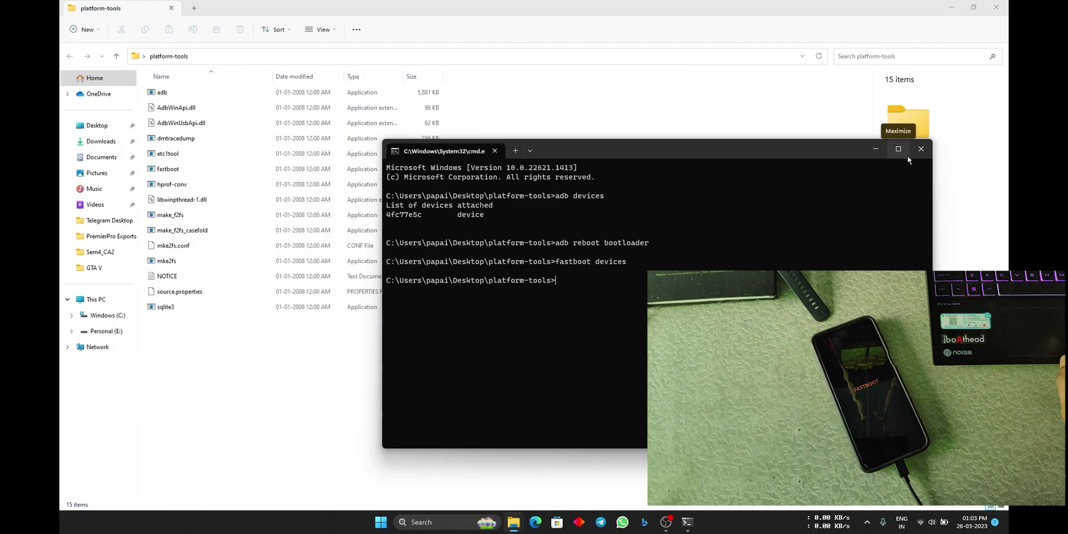
left_click(922, 148)
Step: Extract the usb_driver_r13-windows archive and open the extracted usb_driver folder
left_click(996, 7)
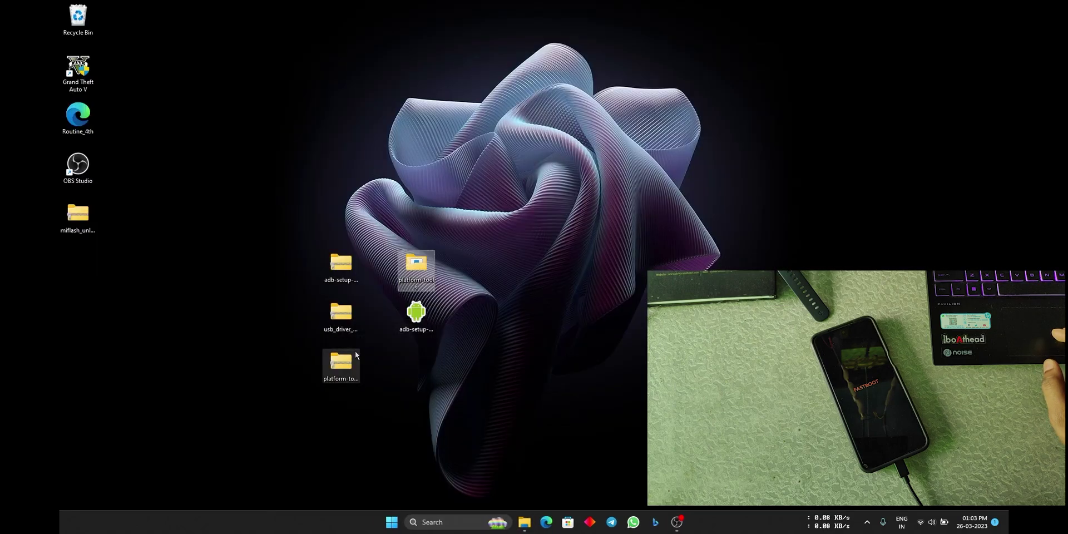
left_click(343, 329)
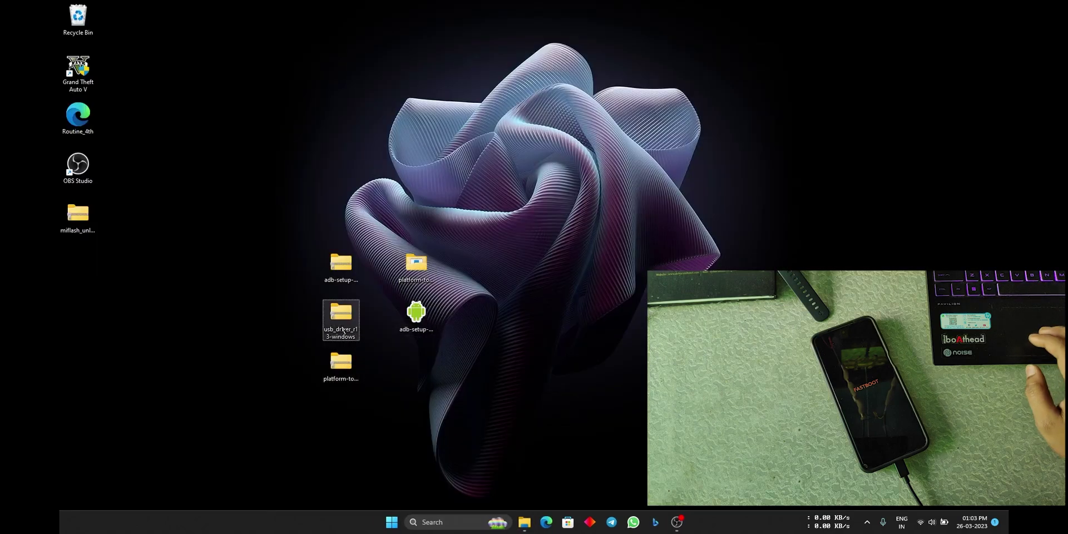
right_click(342, 331)
left_click(303, 308)
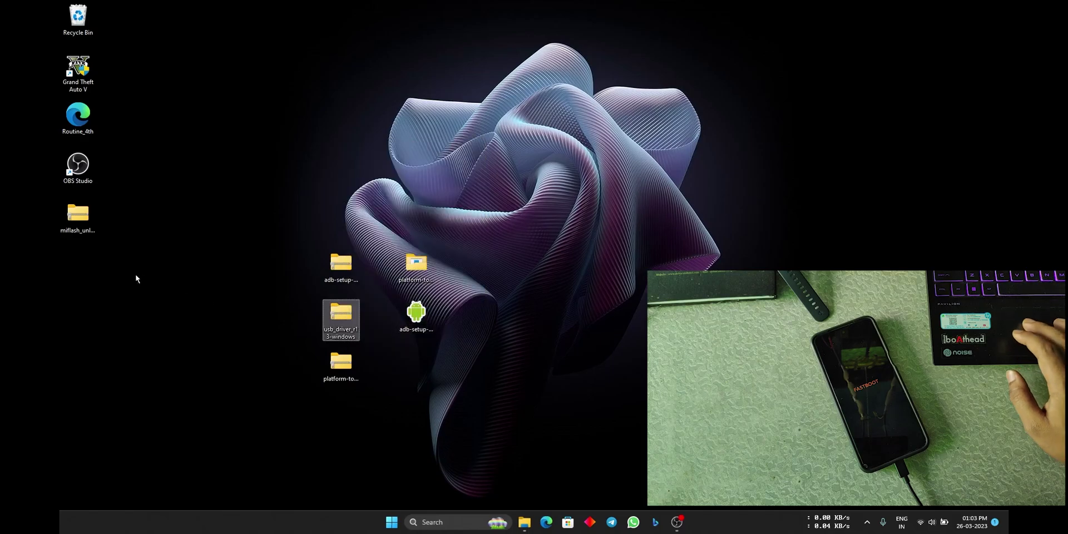
double_click(79, 265)
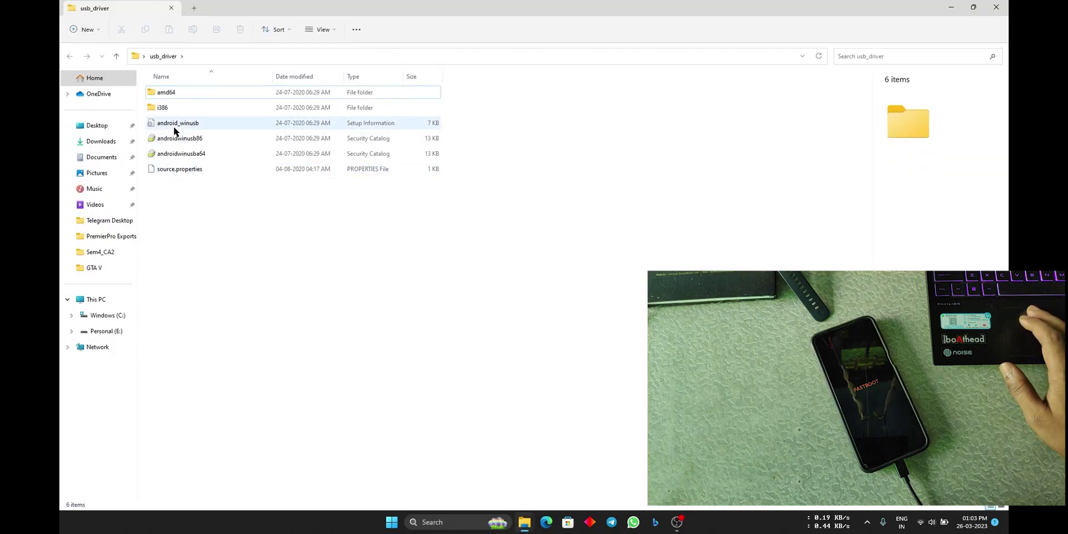
Step: Install the android_winusb setup information file via Show more options > Install
right_click(371, 124)
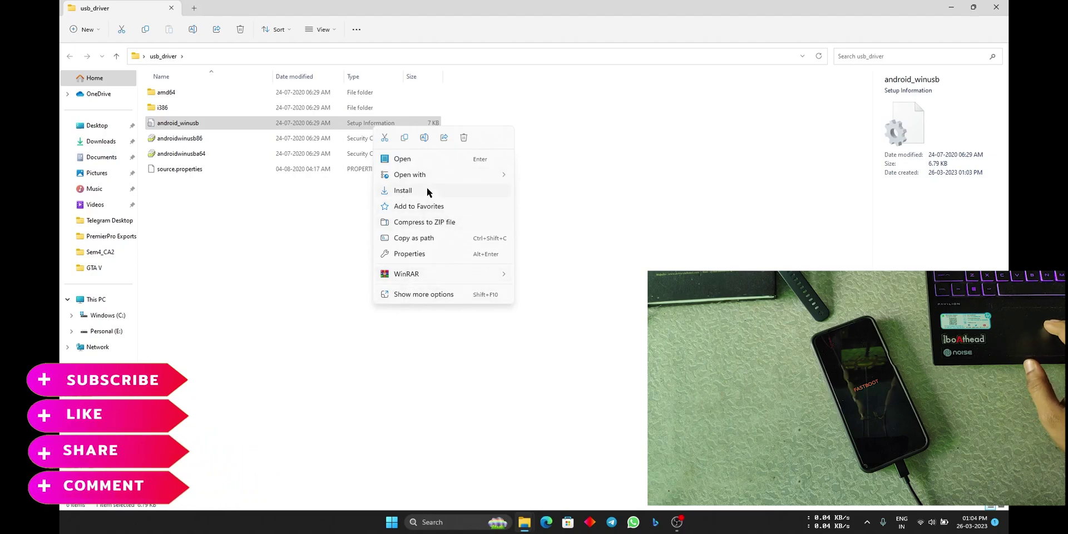
left_click(449, 296)
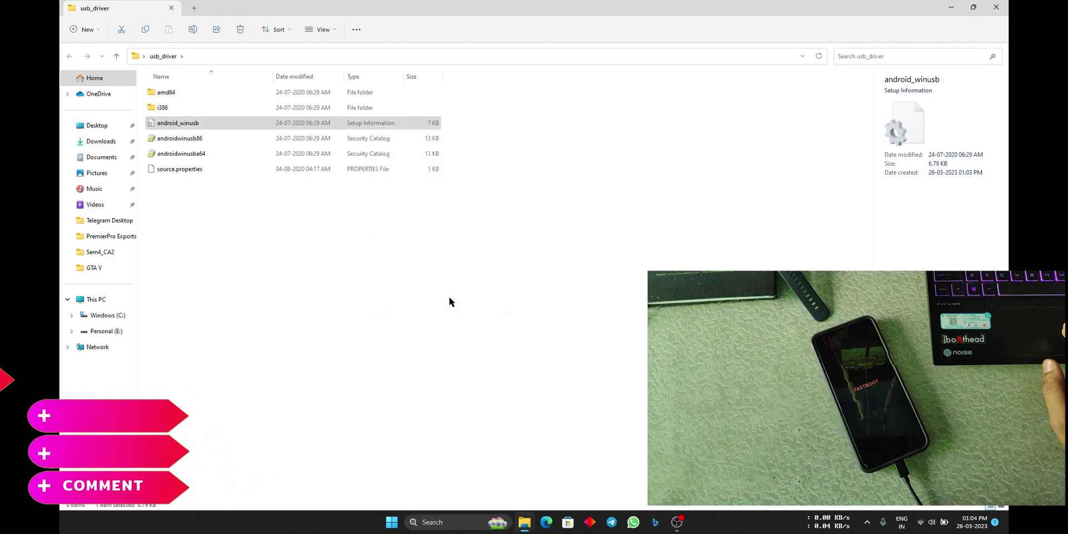
left_click(495, 109)
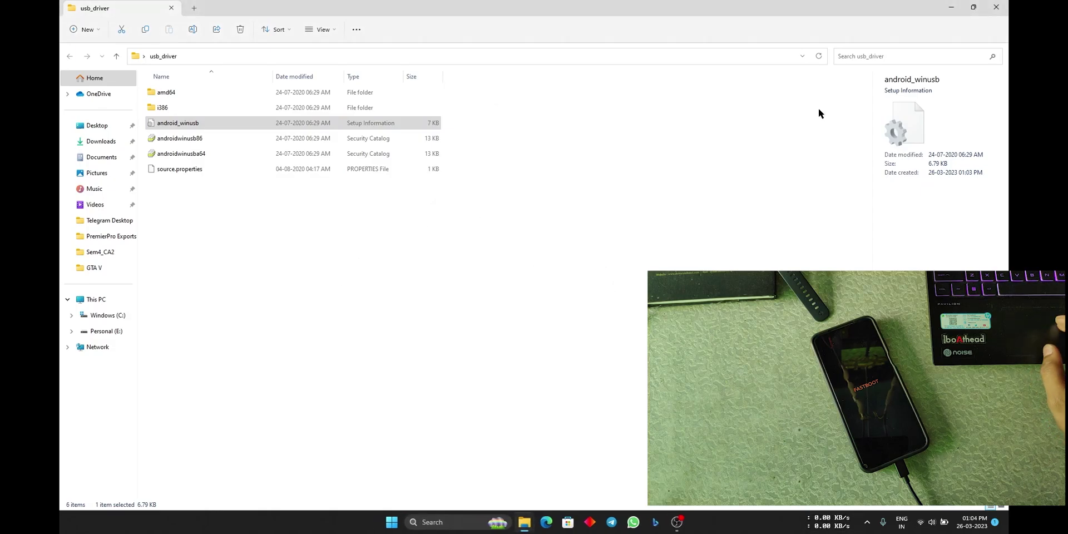
left_click(996, 7)
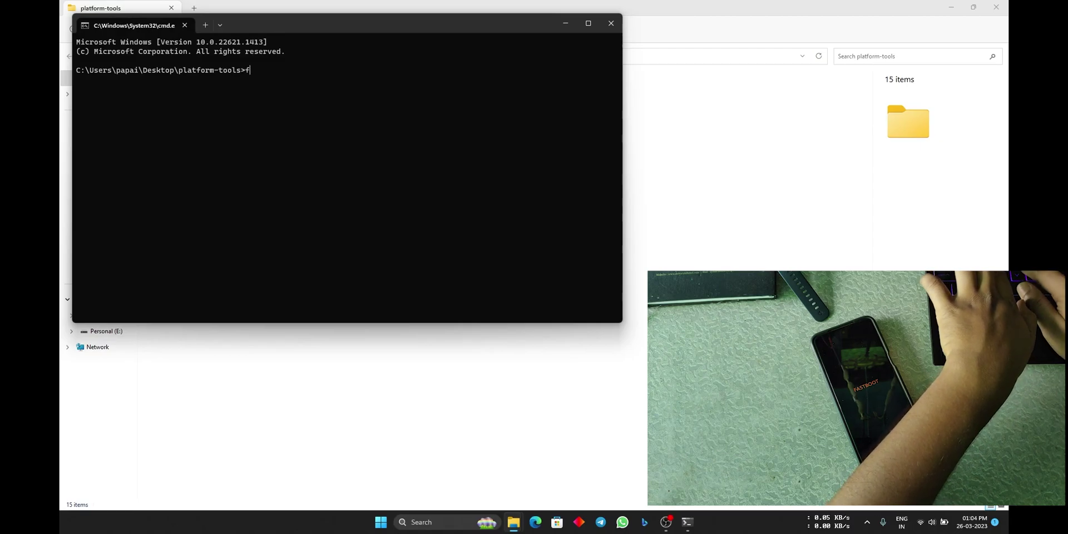
Step: Run fastboot devices again, which still lists nothing, and close the console
type("fastboot devices")
key("Return")
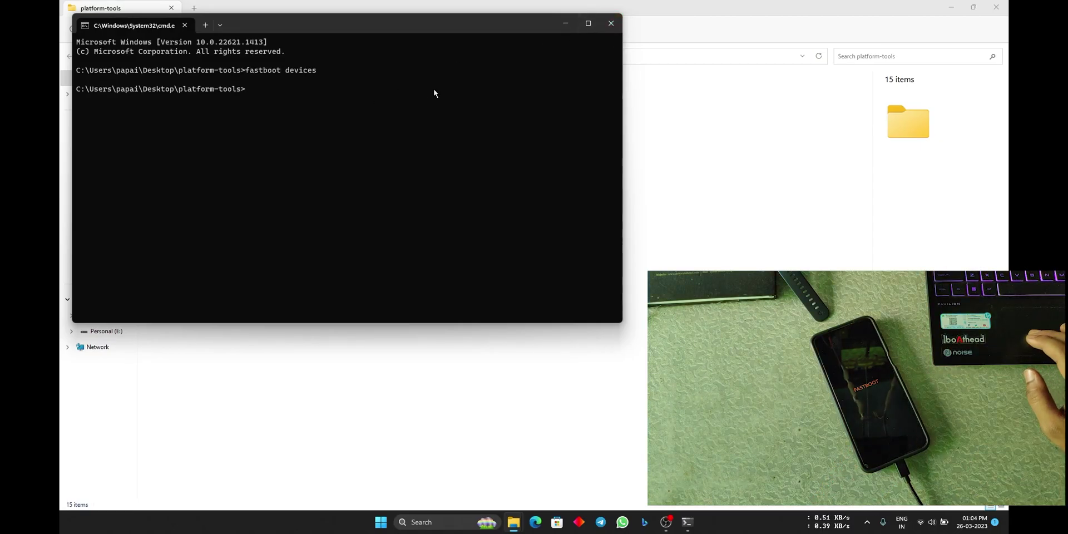
left_click(611, 22)
key("super")
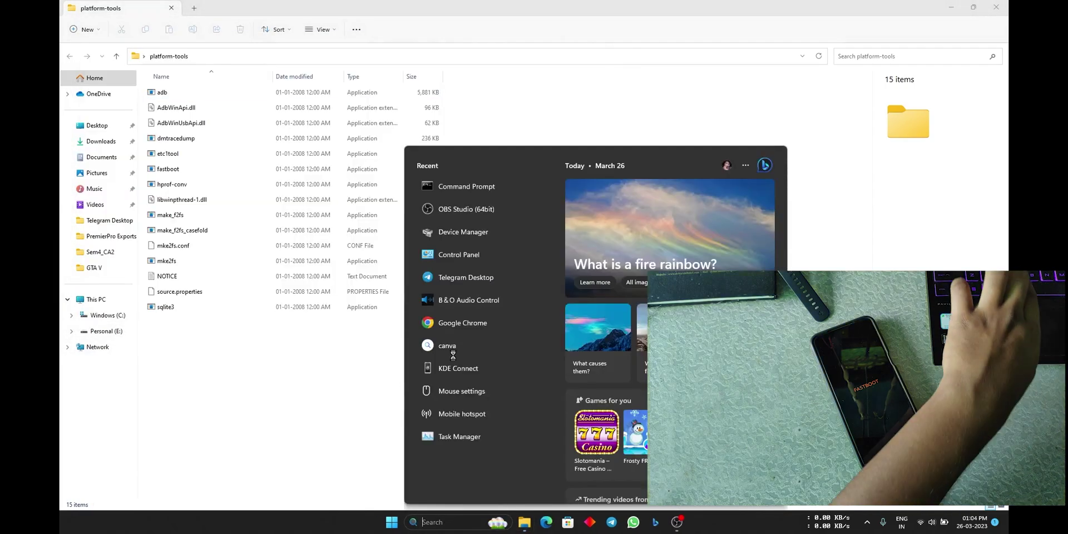
Step: Launch Device Manager and start a driver update for the unrecognised Android device
type("device manager")
key("Return")
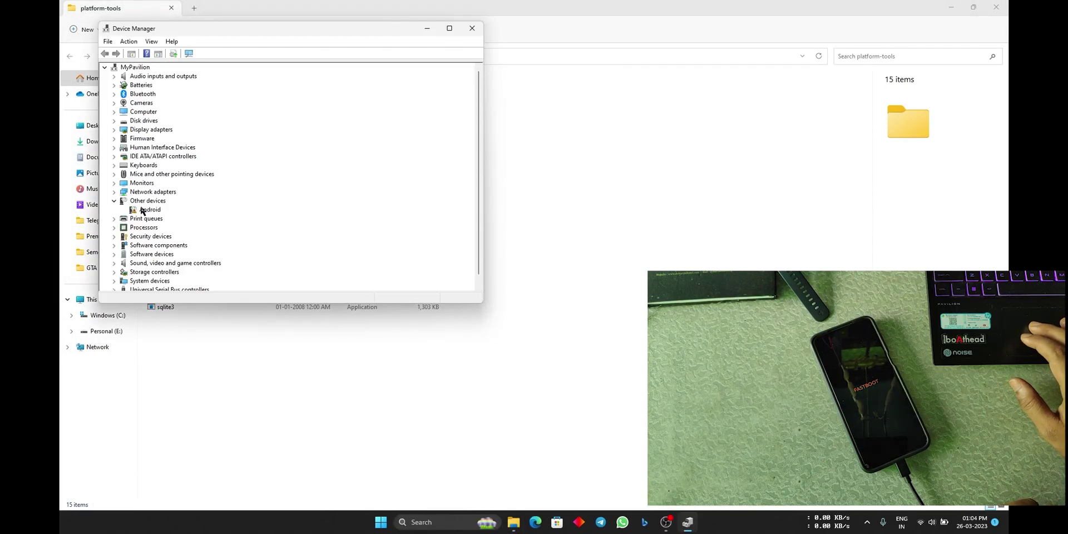
left_click(147, 210)
right_click(147, 211)
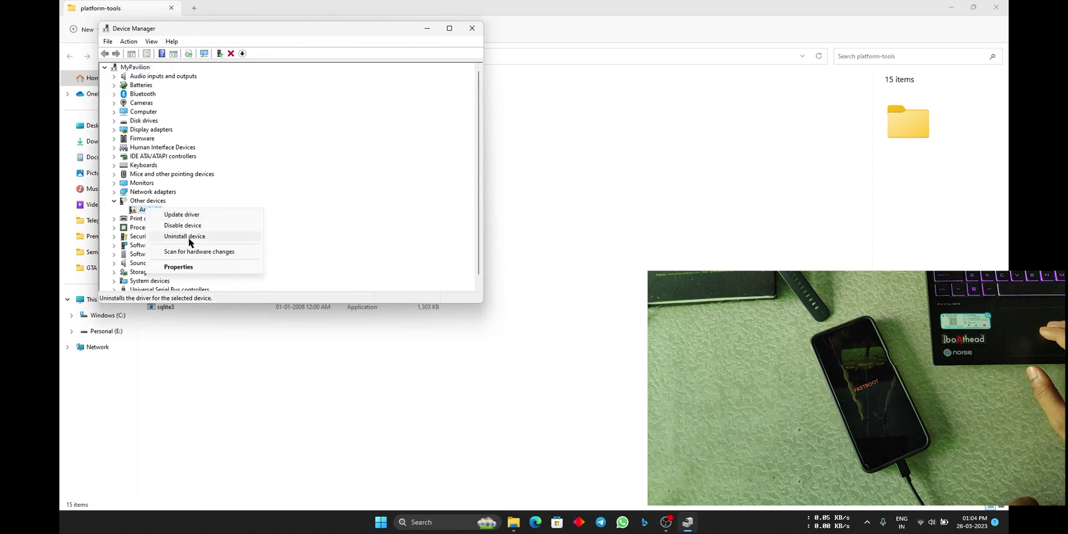
left_click(190, 215)
Step: Browse the computer, pick Android Bootloader Interface from the list, and choose Have Disk
left_click(238, 192)
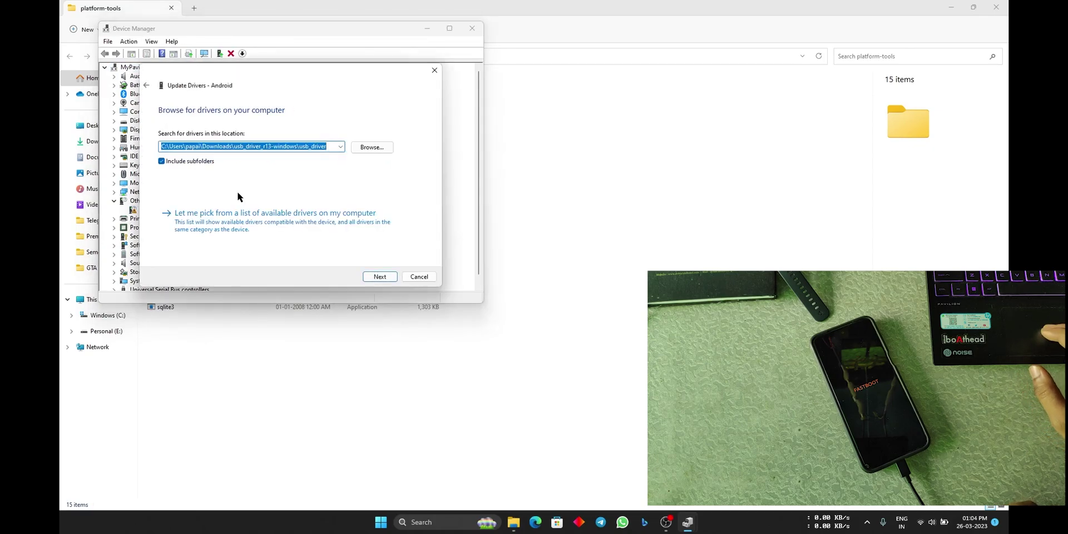
left_click(273, 221)
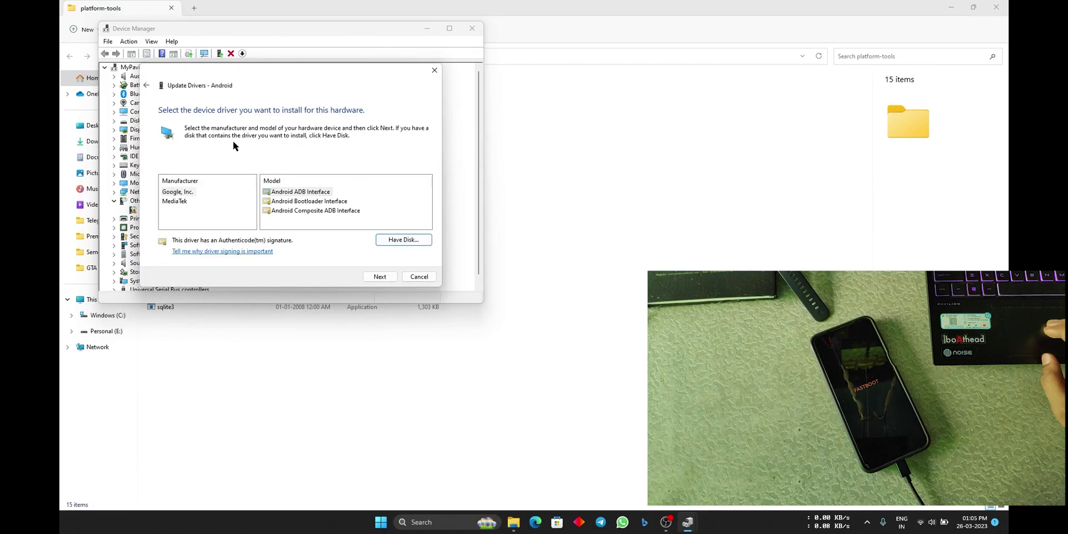
left_click(297, 203)
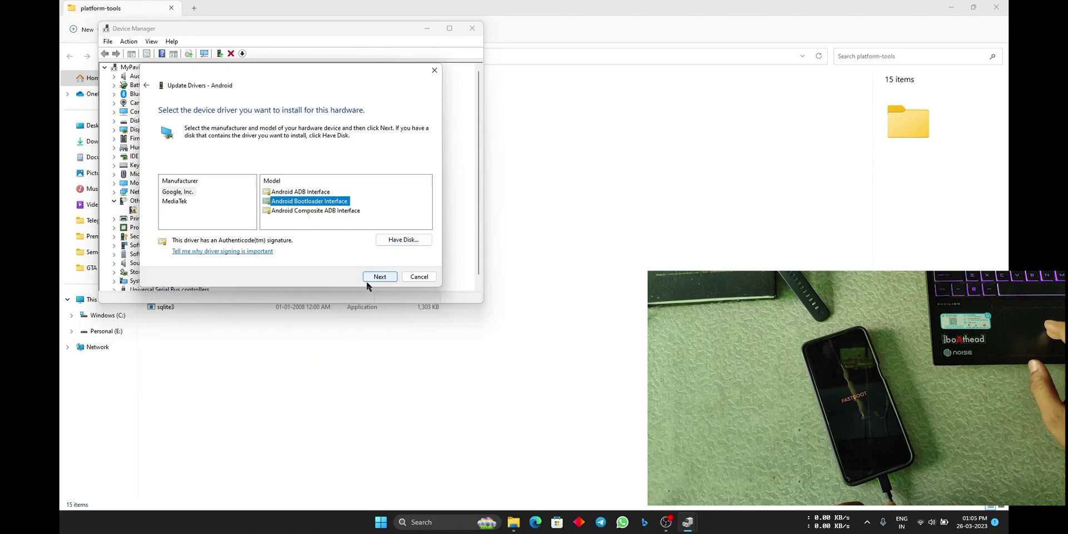
left_click(395, 241)
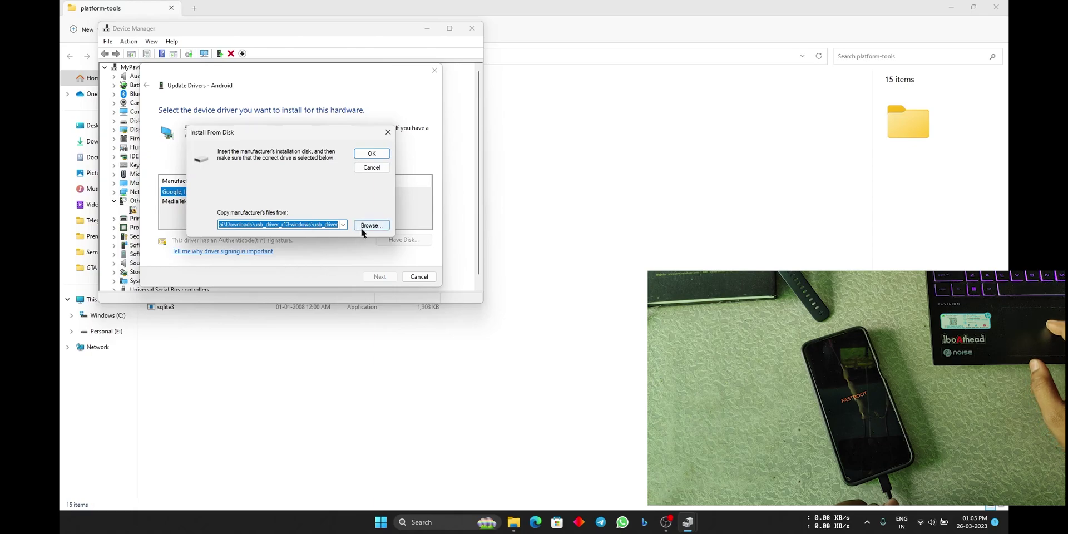
Step: Point Install From Disk to usb_driver\android_winusb.inf as the driver source
left_click(370, 225)
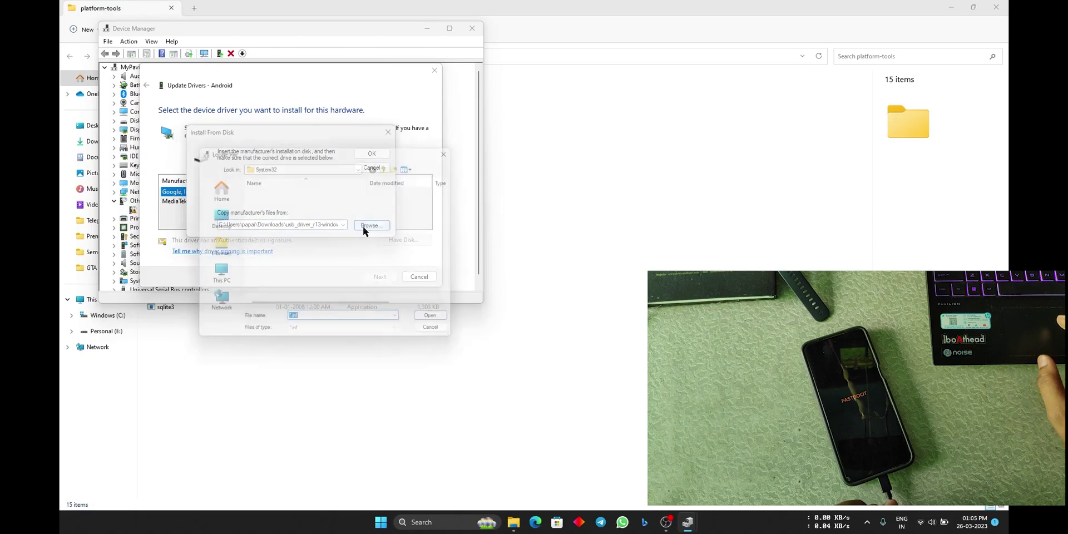
left_click(215, 276)
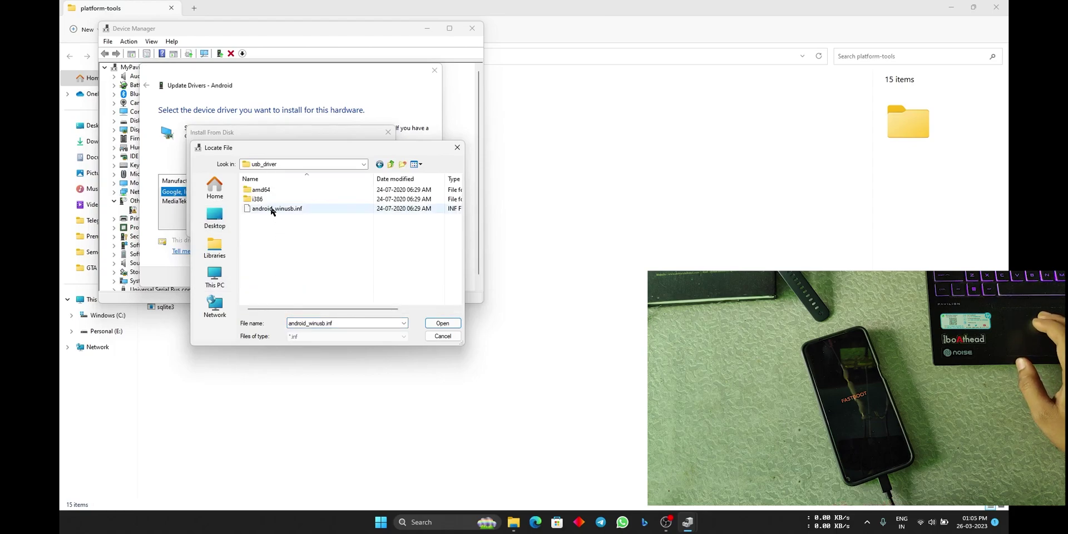
left_click(271, 209)
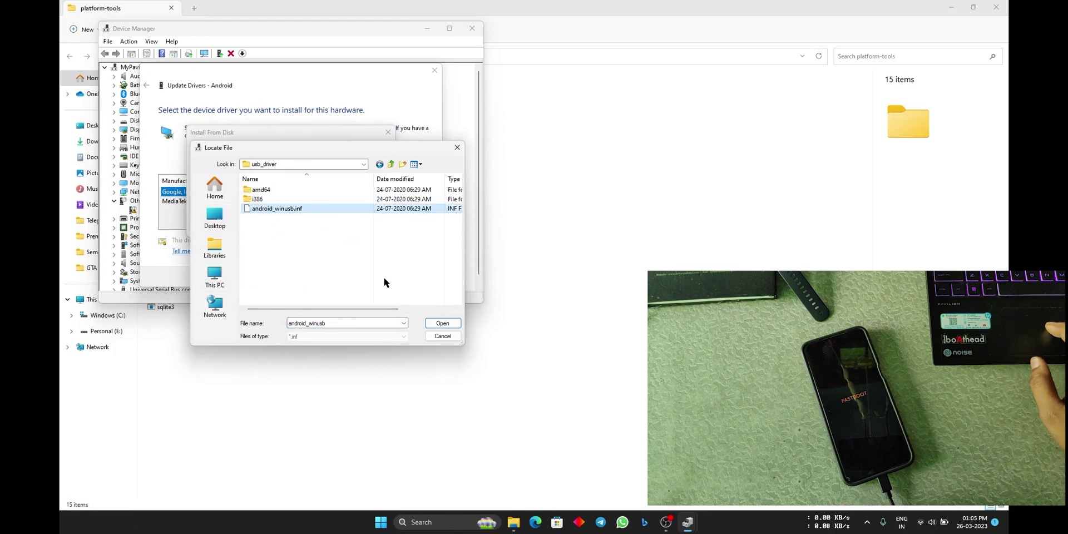
left_click(434, 322)
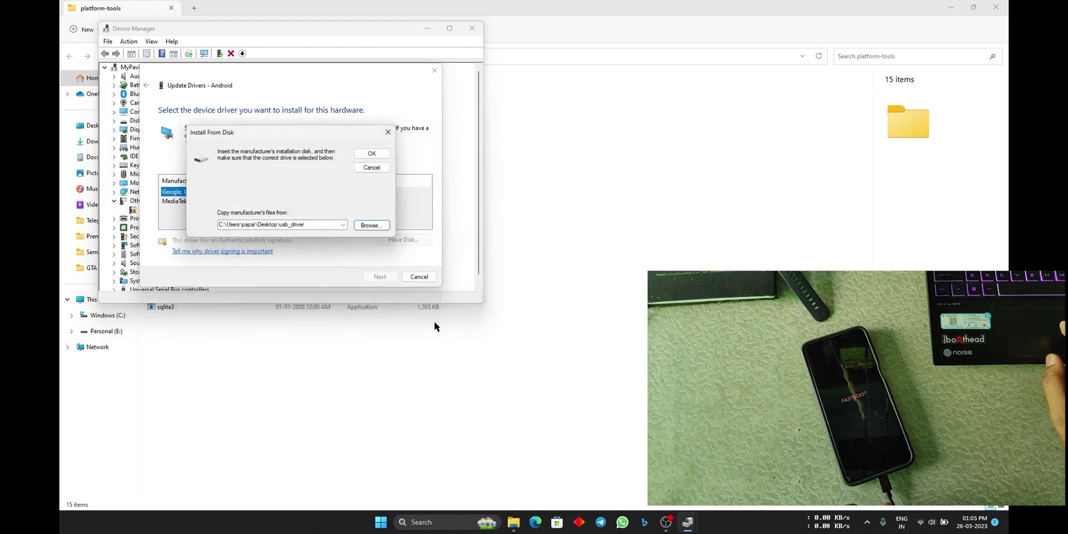
left_click(370, 154)
Step: Install the Android Bootloader Interface driver, accepting the unverified warning, then close Device Manager
left_click(243, 202)
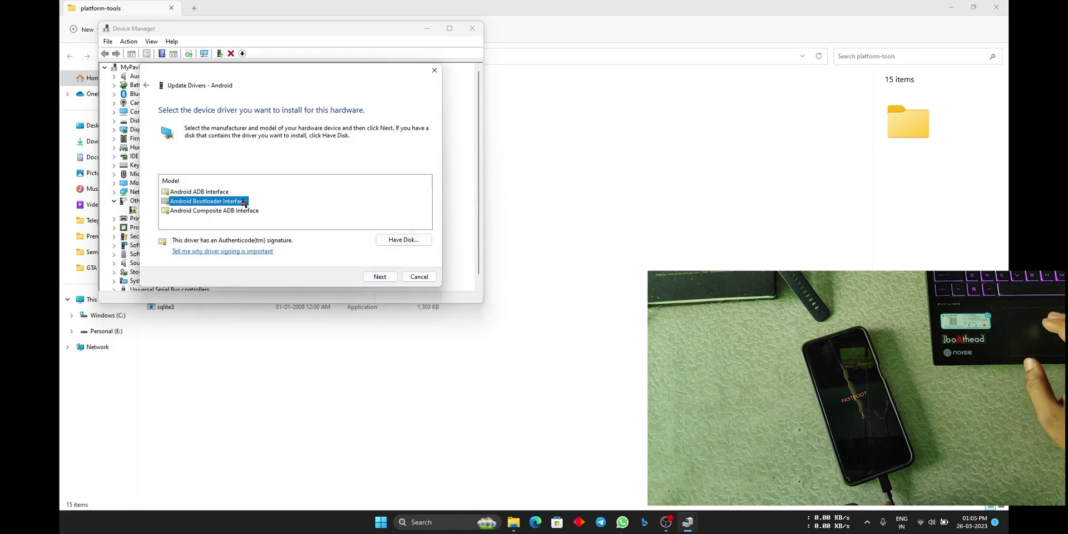
left_click(381, 277)
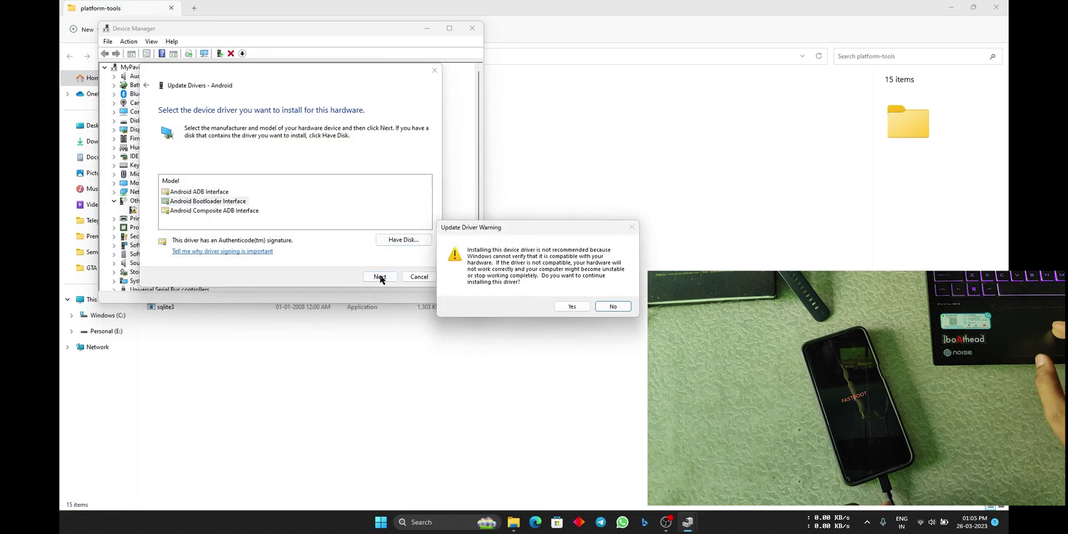
left_click(565, 307)
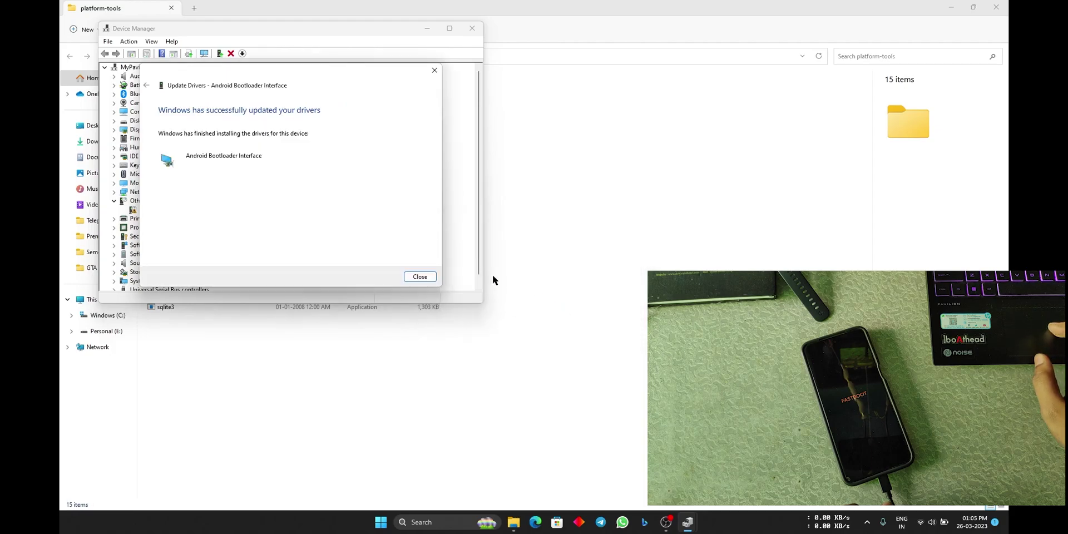
left_click(420, 277)
left_click(472, 27)
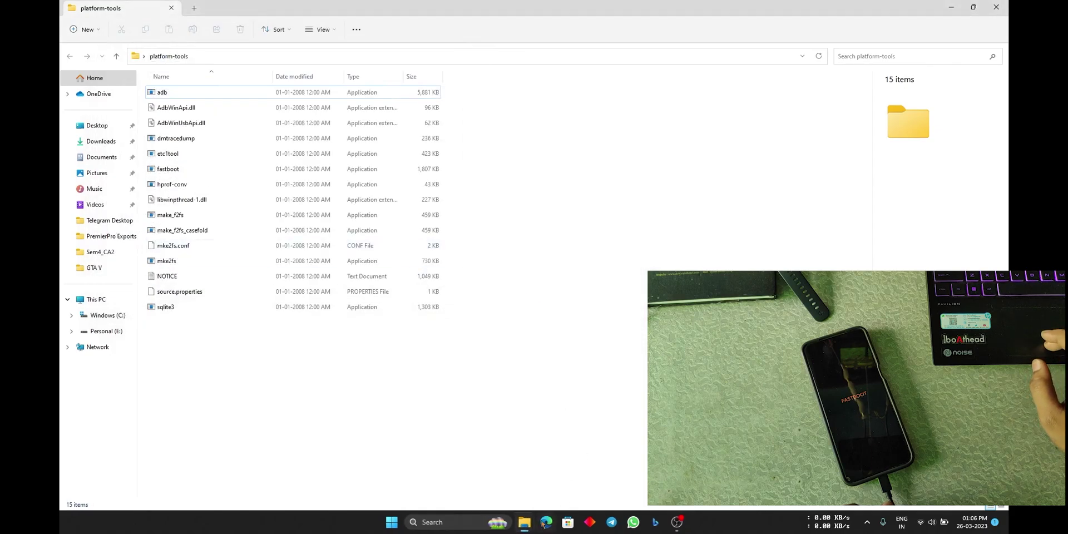
Step: Open cmd in platform-tools and run fastboot devices, which now lists the phone, then close it
left_click(505, 58)
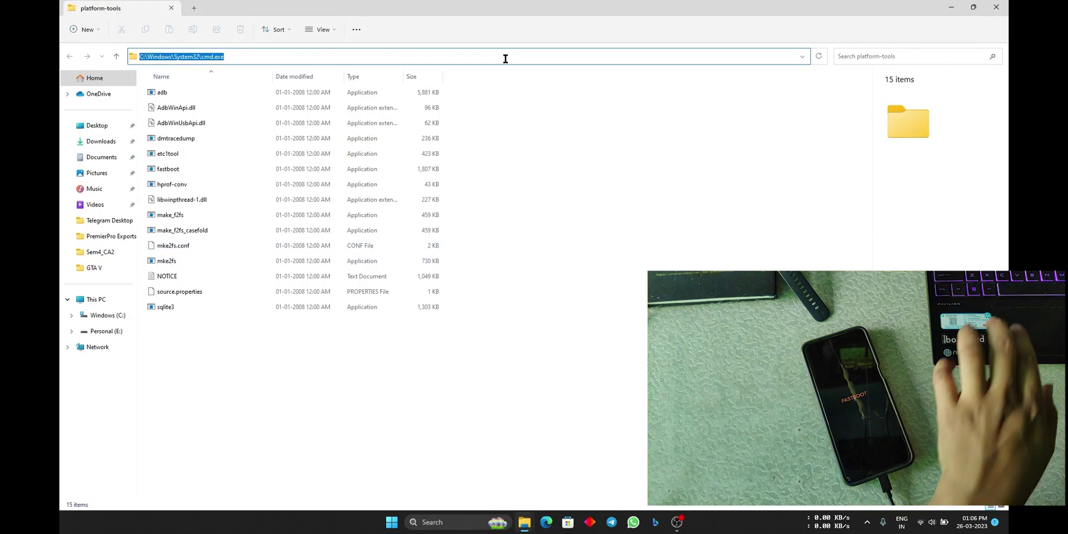
type("cmd")
key("Return")
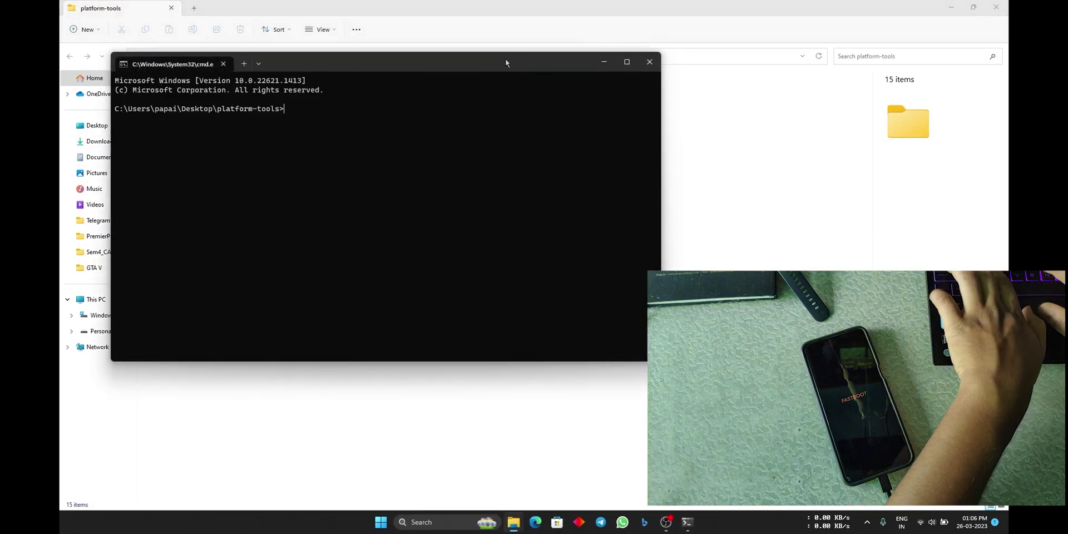
type("fastboot devices")
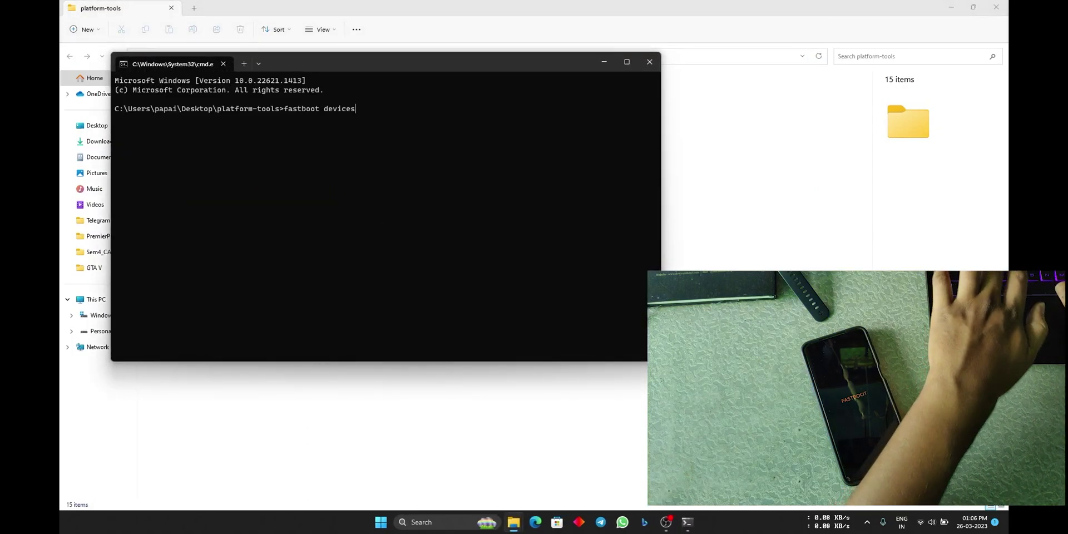
key("Return")
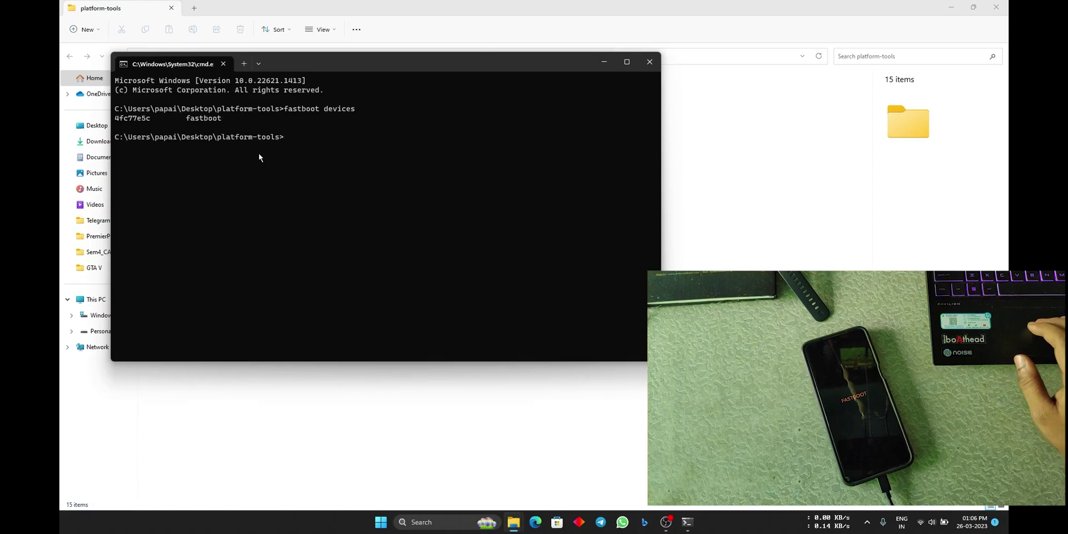
left_click(653, 68)
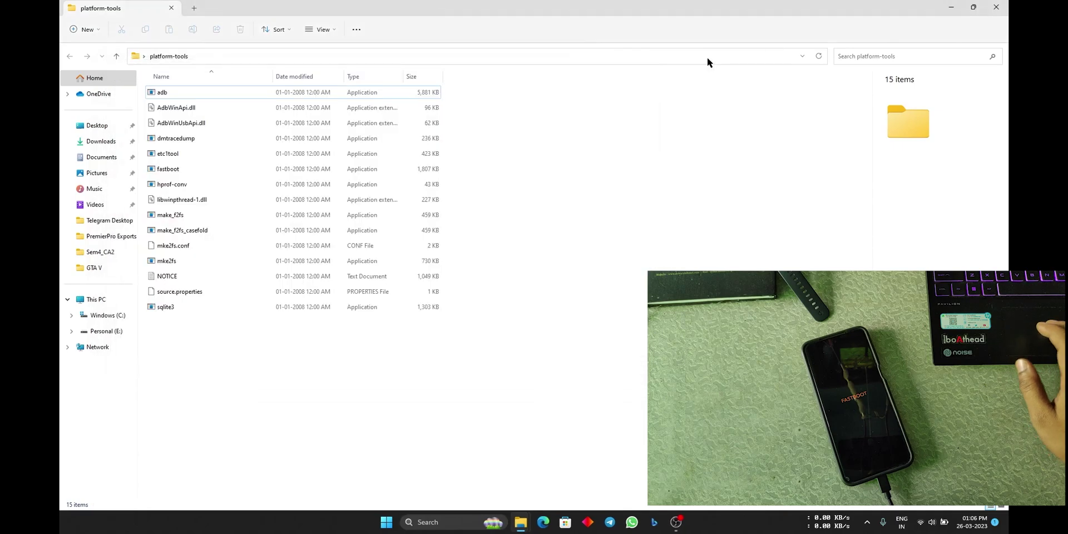
Step: Close the platform-tools File Explorer window to return to the desktop
left_click(999, 7)
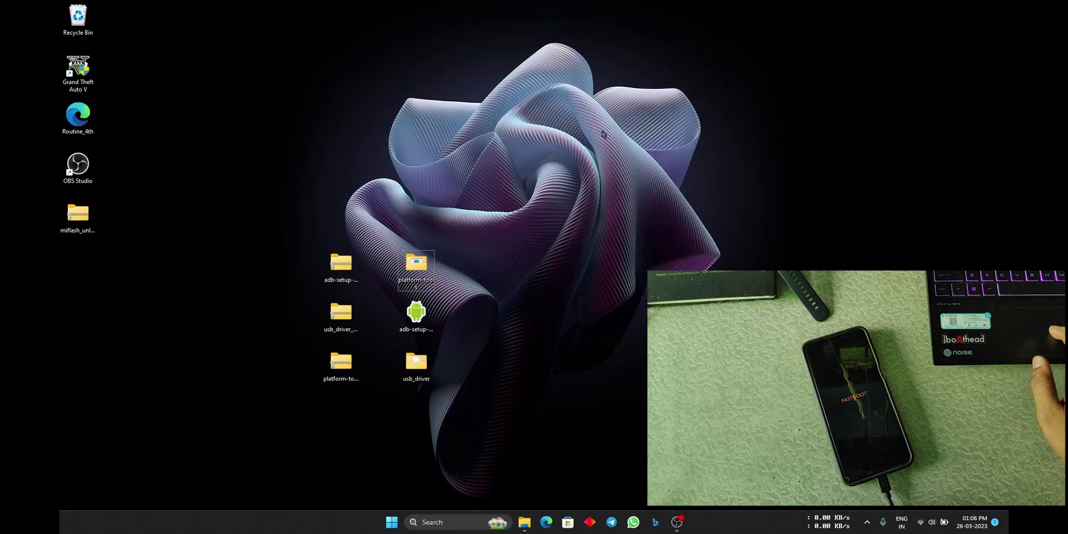